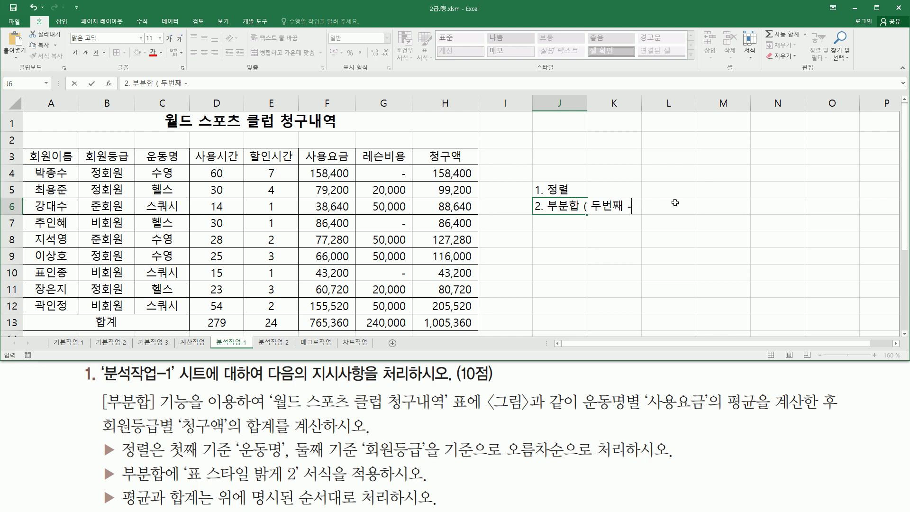
- Complete the note in J6 so it reads "2. 부분합 ( 두번째 - 새로운값으로대치 해제 )"
text(새로우)
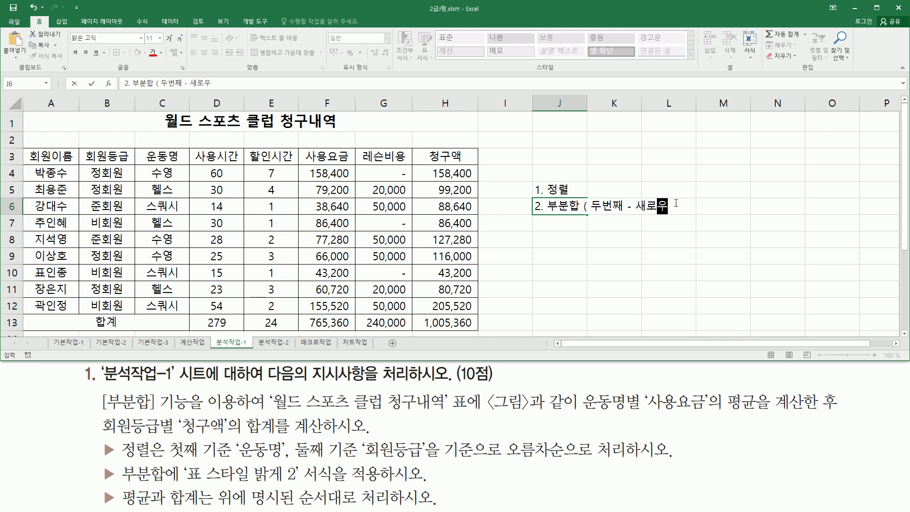
text(값으로대)
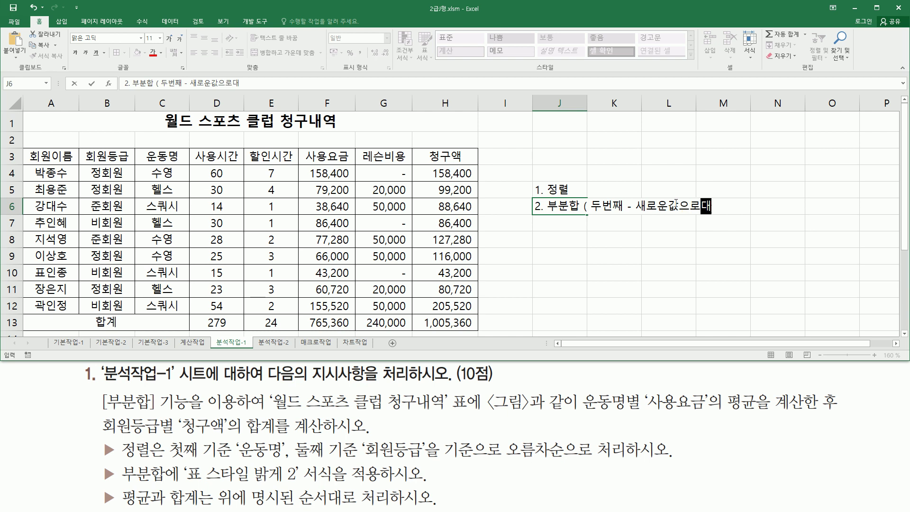
text(치 해제)
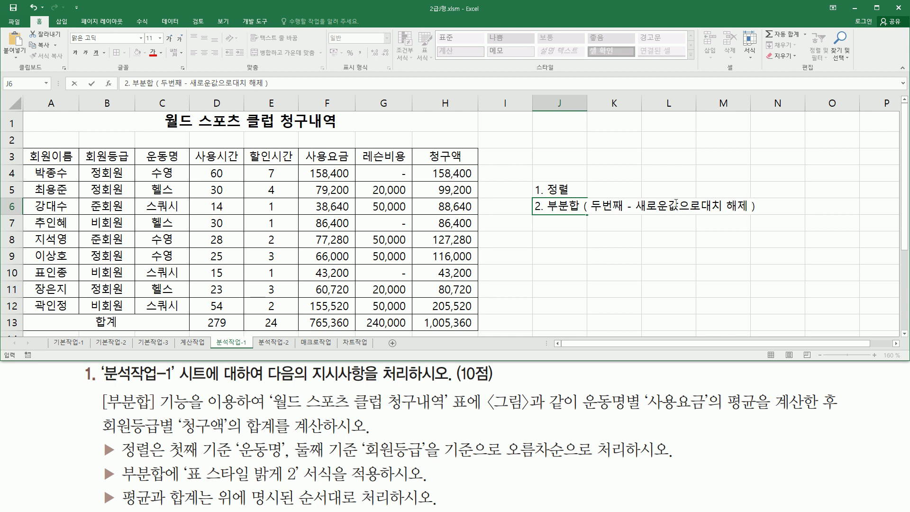
key(Return)
drag(641, 216, 723, 216)
mouse_move(593, 195)
mouse_down()
mouse_move(592, 211)
mouse_move(624, 222)
mouse_up()
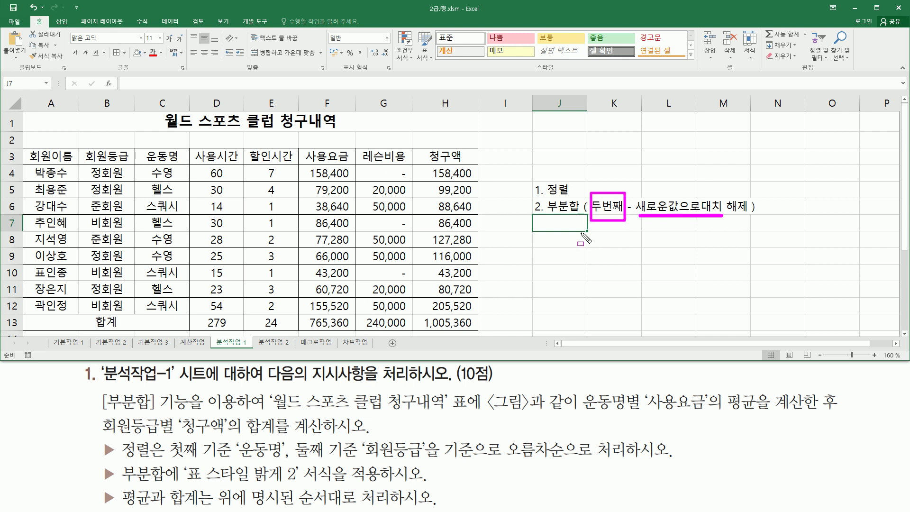
mouse_move(535, 196)
mouse_down()
mouse_move(571, 197)
mouse_move(580, 186)
mouse_up()
key(Escape)
key(ctrl+2)
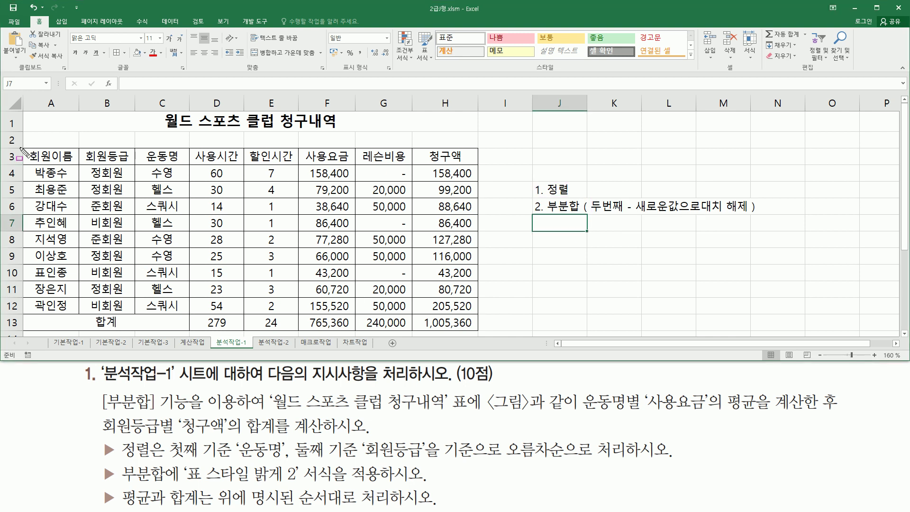
mouse_move(21, 152)
mouse_down()
mouse_move(22, 227)
mouse_move(147, 315)
mouse_move(477, 315)
mouse_up()
key(Escape)
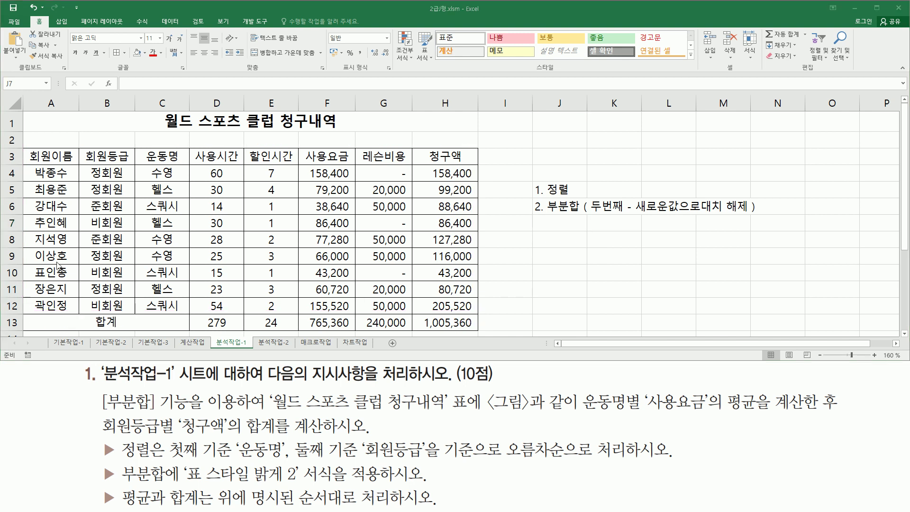
mouse_move(68, 316)
mouse_down()
mouse_move(72, 327)
mouse_move(241, 338)
mouse_move(448, 339)
mouse_move(477, 331)
mouse_up()
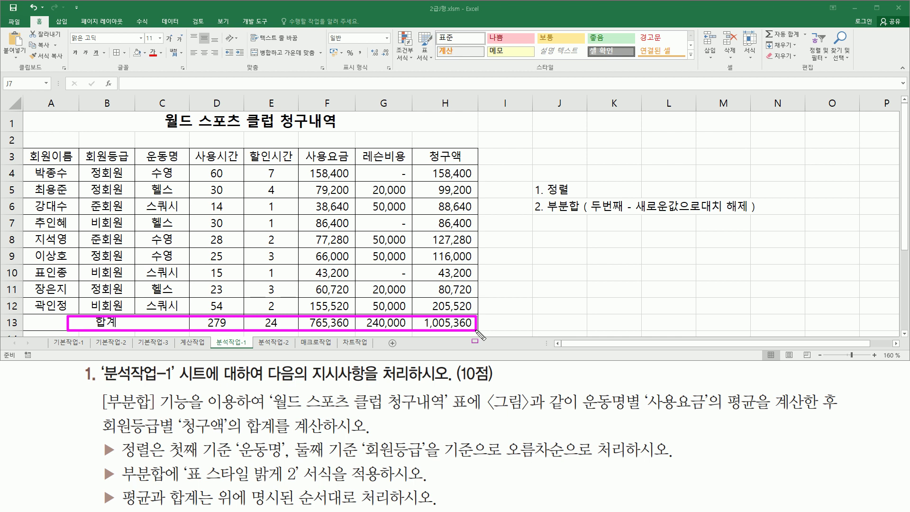
key(Escape)
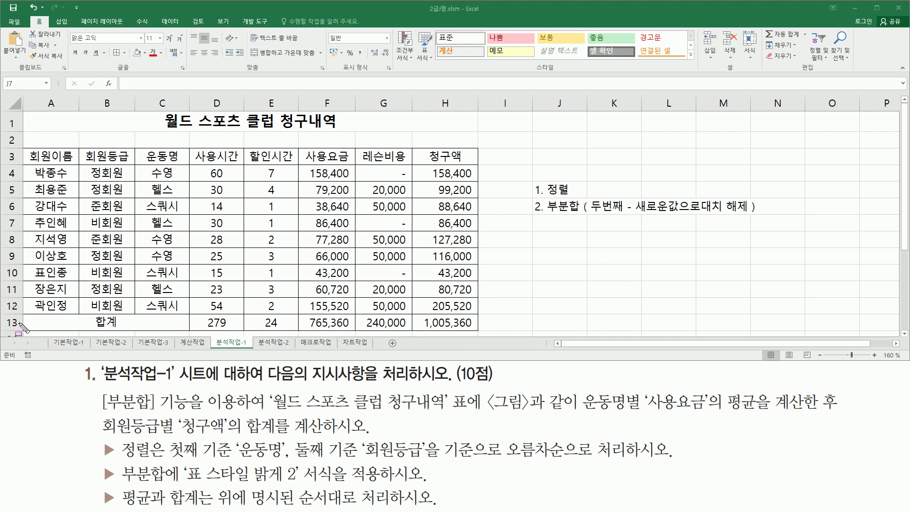
drag(18, 324, 483, 324)
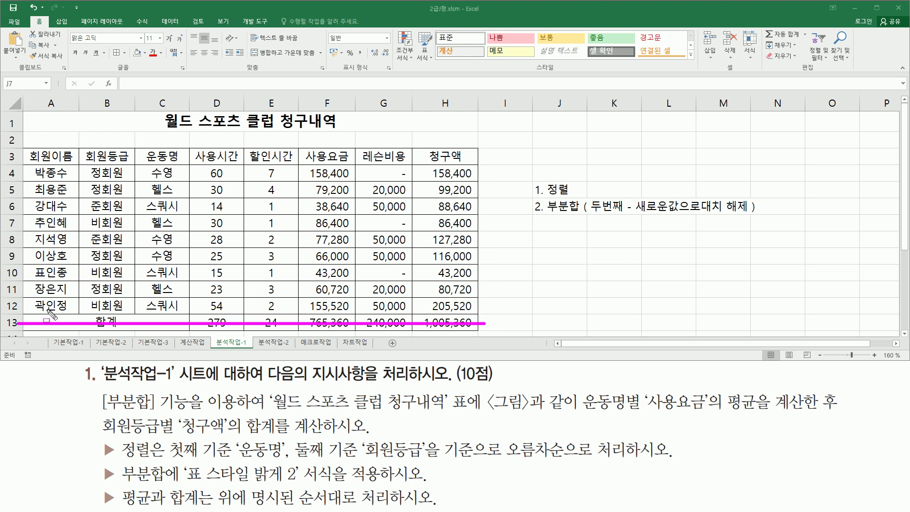
mouse_move(25, 151)
mouse_down()
mouse_move(429, 280)
mouse_move(472, 312)
mouse_up()
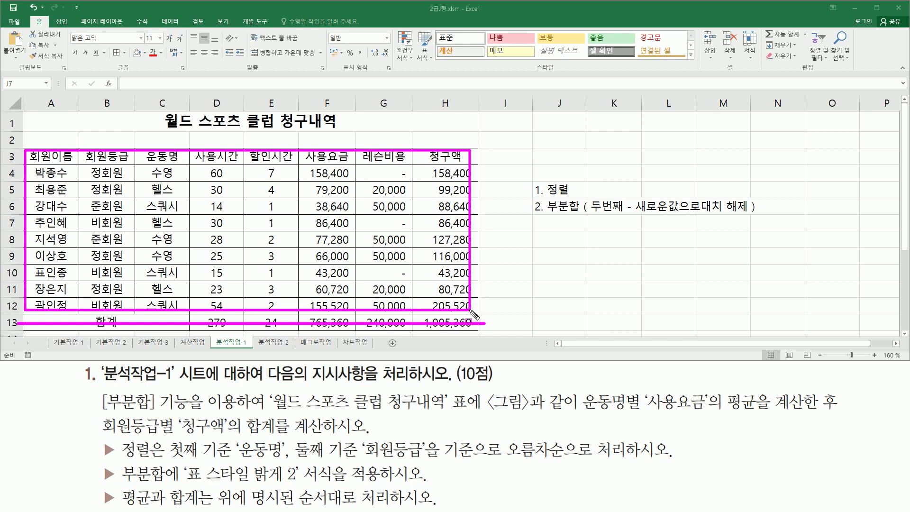
key(Escape)
- Start a custom sort of the range A3:H12, excluding the 합계 row, with 운동명 as the first key in 오름차순 order
click(53, 155)
drag(53, 155, 449, 306)
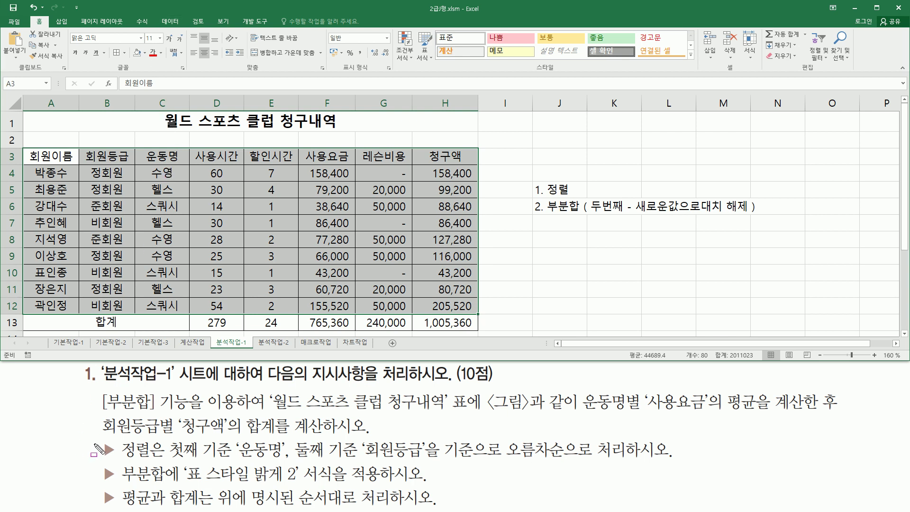
mouse_move(109, 451)
mouse_down()
mouse_move(117, 461)
mouse_move(423, 458)
mouse_up()
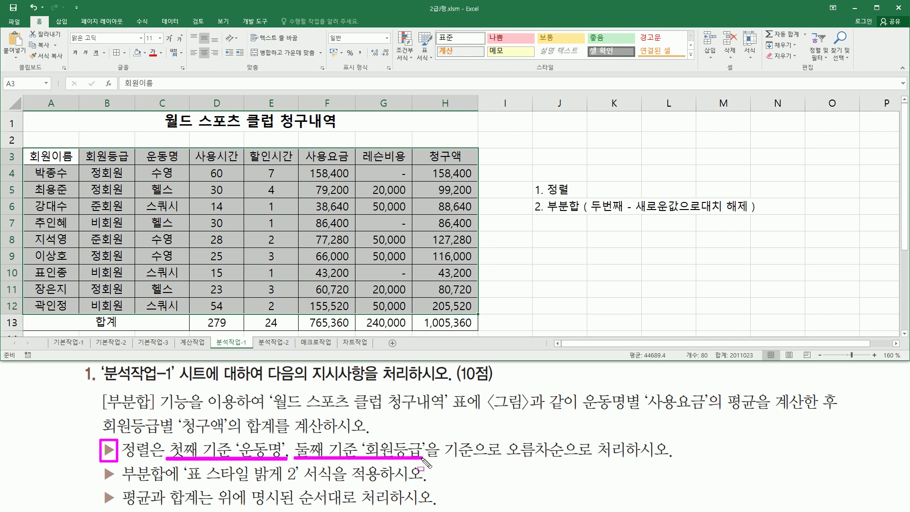
mouse_move(508, 433)
mouse_down()
mouse_move(538, 461)
mouse_move(563, 466)
mouse_up()
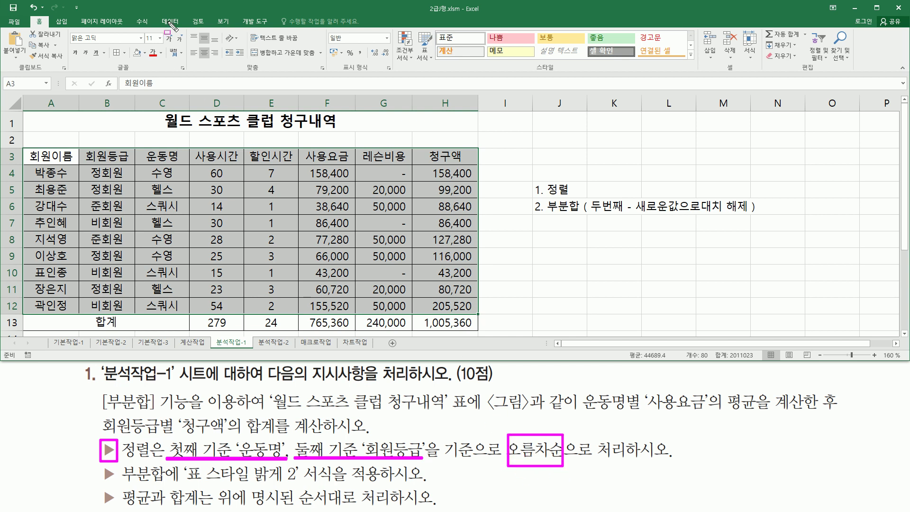
drag(158, 13, 186, 28)
click(171, 21)
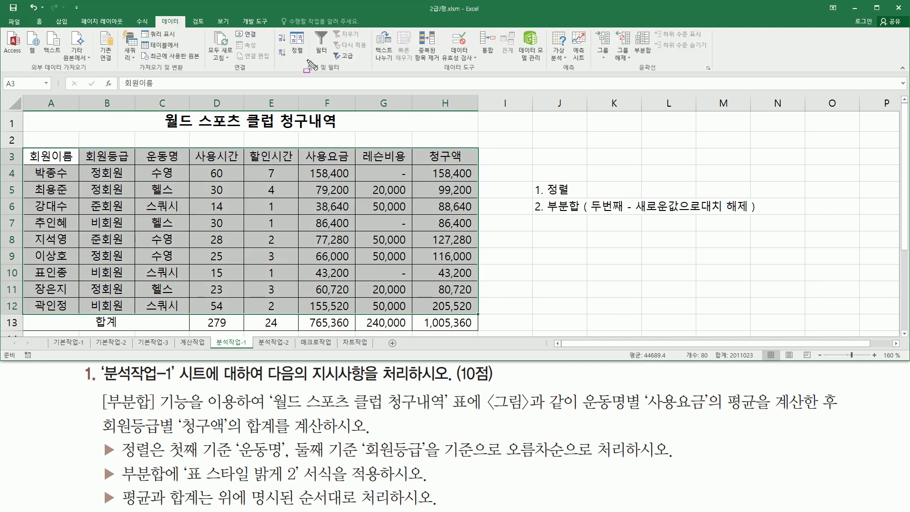
drag(301, 72, 348, 72)
drag(288, 29, 306, 58)
key(Escape)
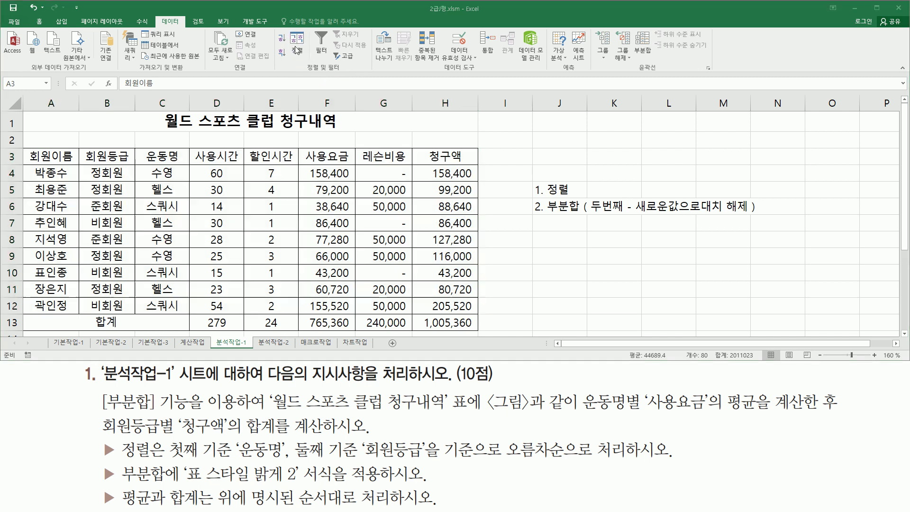
click(297, 45)
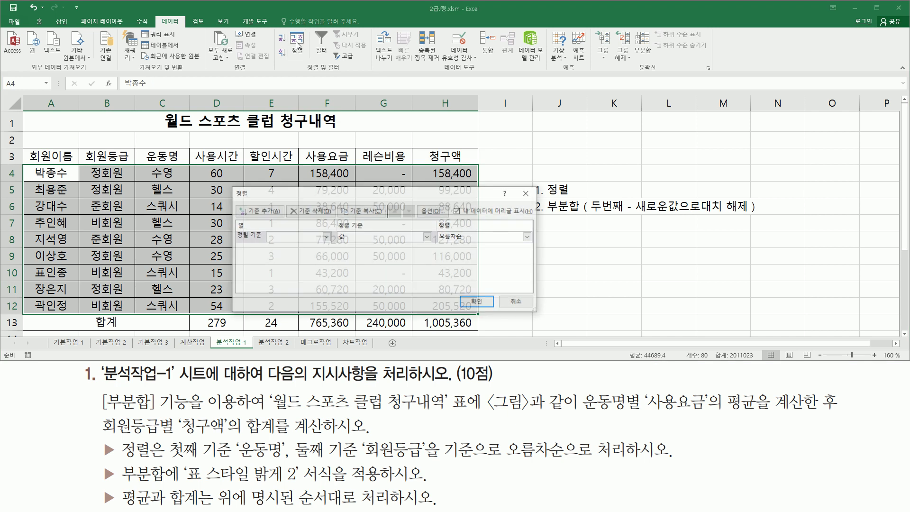
drag(306, 198, 570, 167)
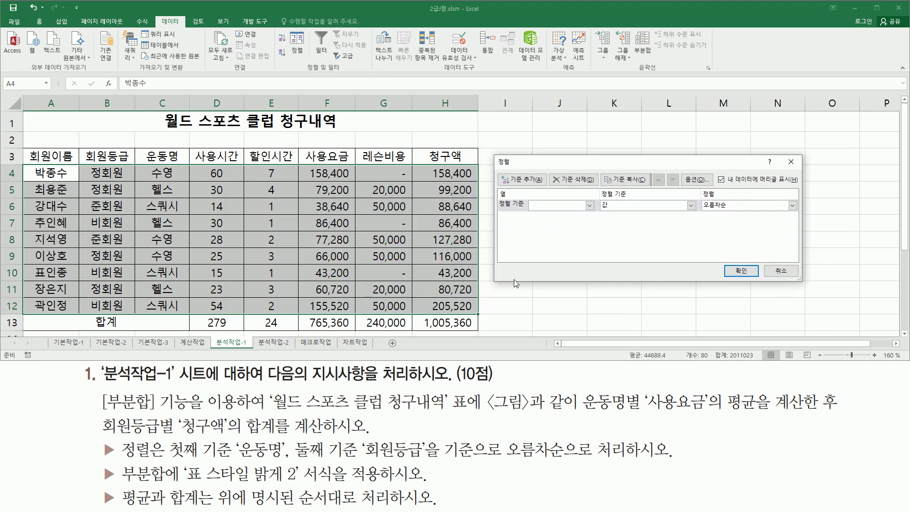
click(546, 206)
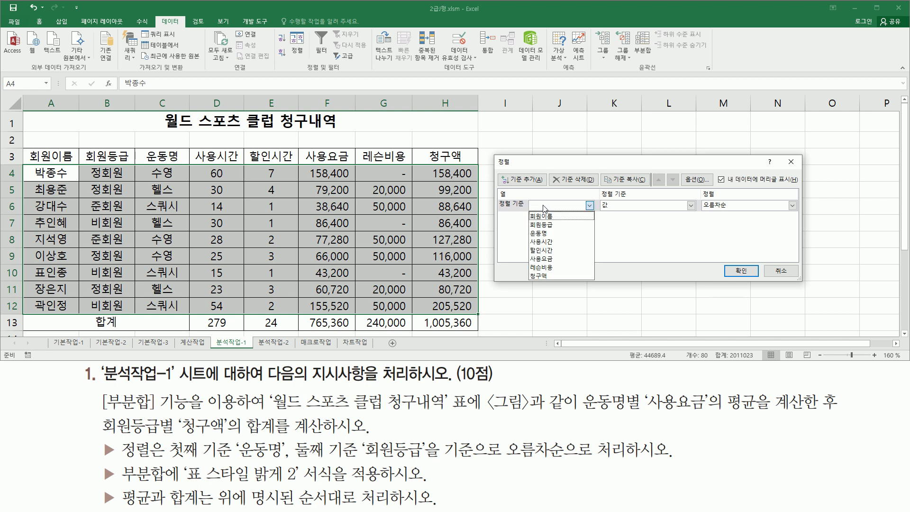
click(552, 235)
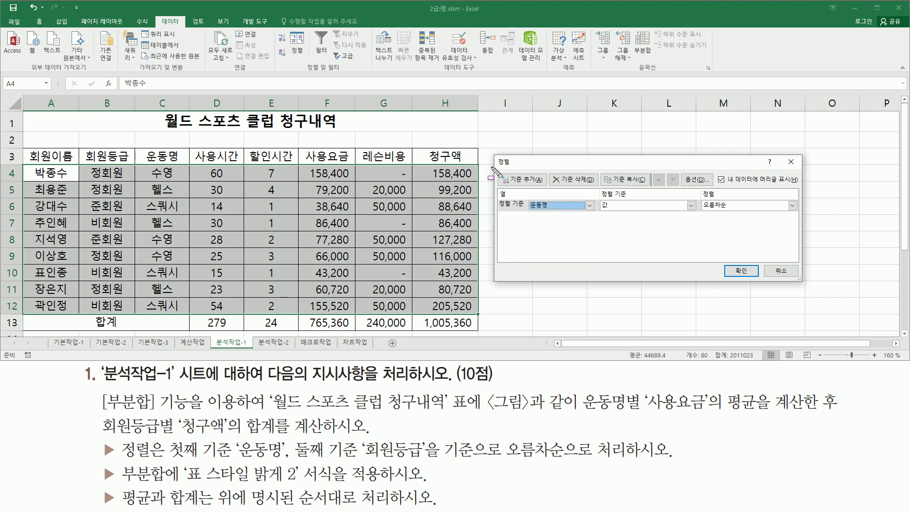
- Add 회원등급 as the second sort key in 오름차순 order and apply the sort
click(534, 180)
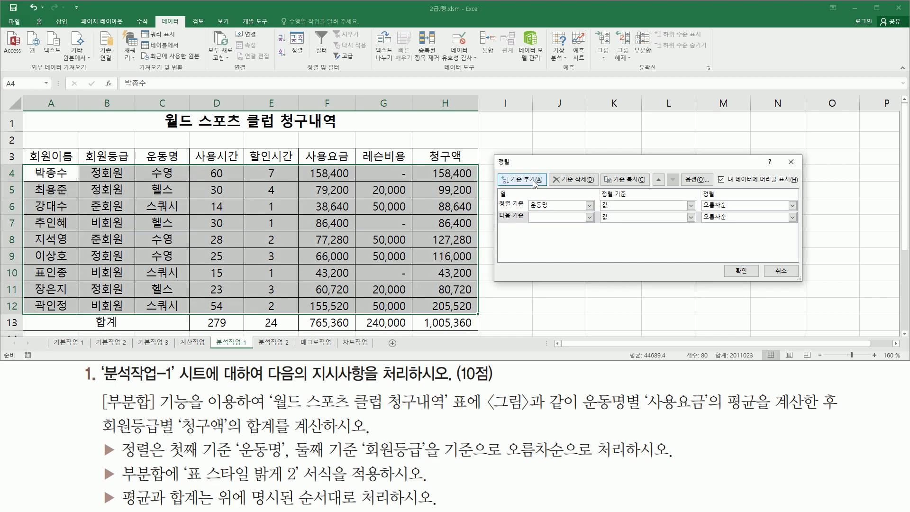
click(550, 219)
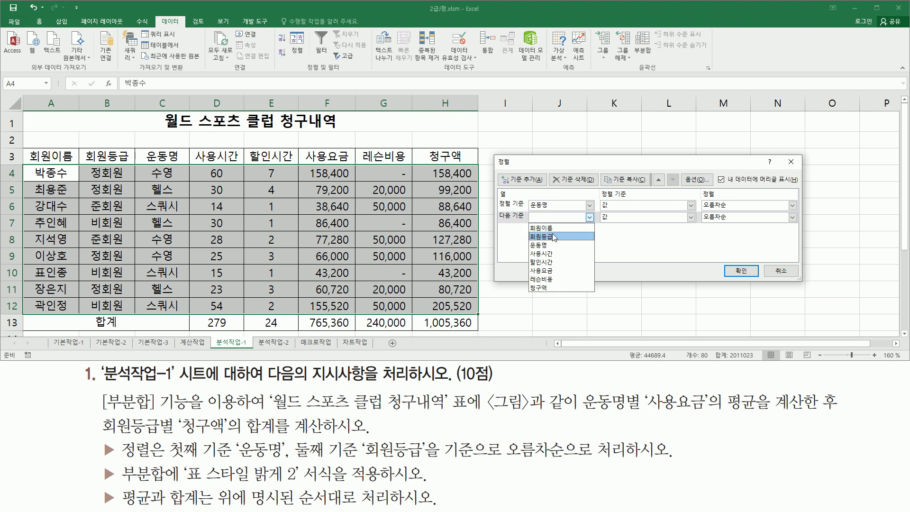
click(555, 236)
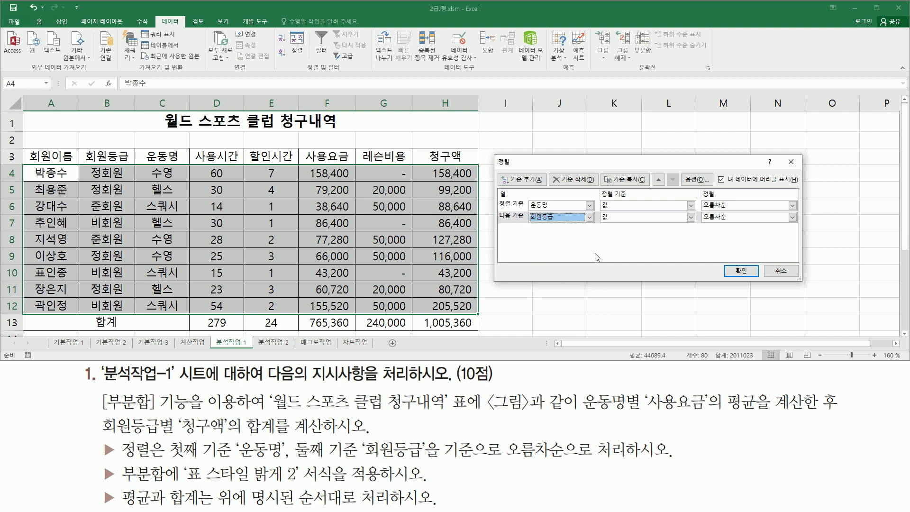
drag(522, 195, 563, 232)
mouse_move(503, 432)
mouse_down()
mouse_move(638, 469)
mouse_move(629, 469)
mouse_up()
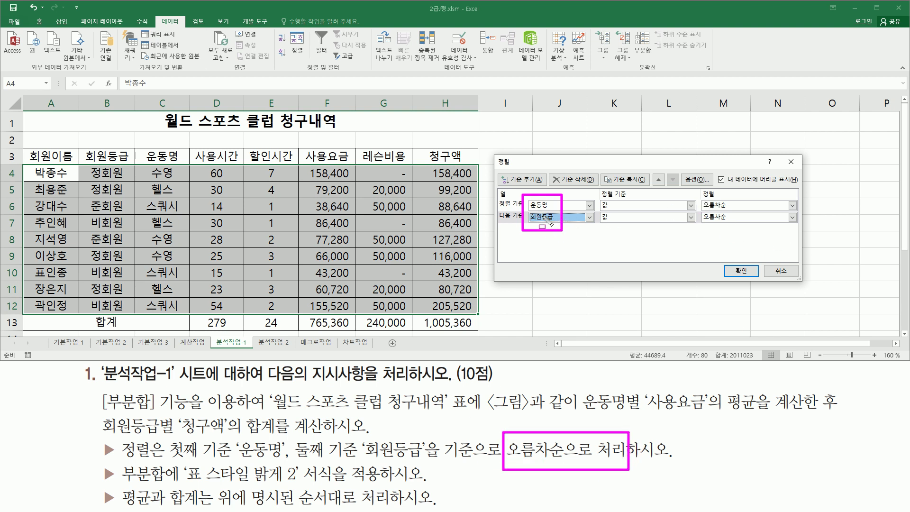
drag(698, 195, 732, 226)
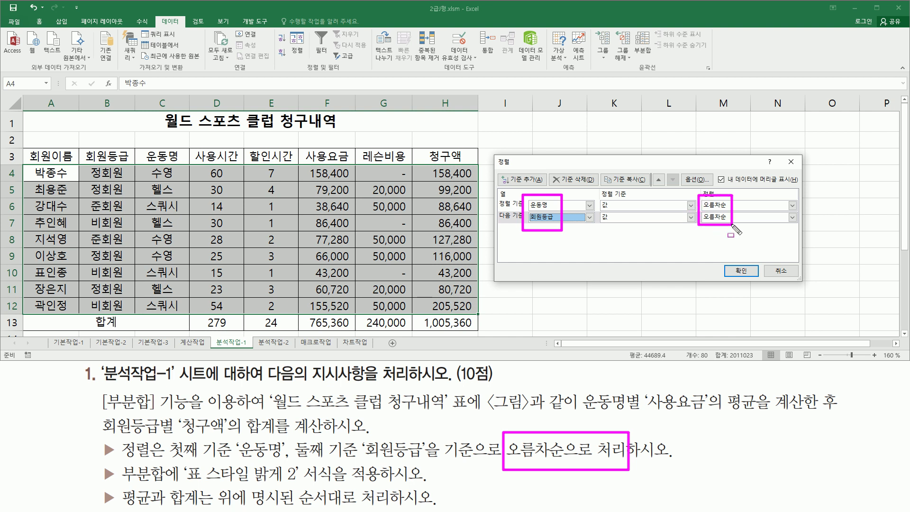
drag(721, 264, 760, 281)
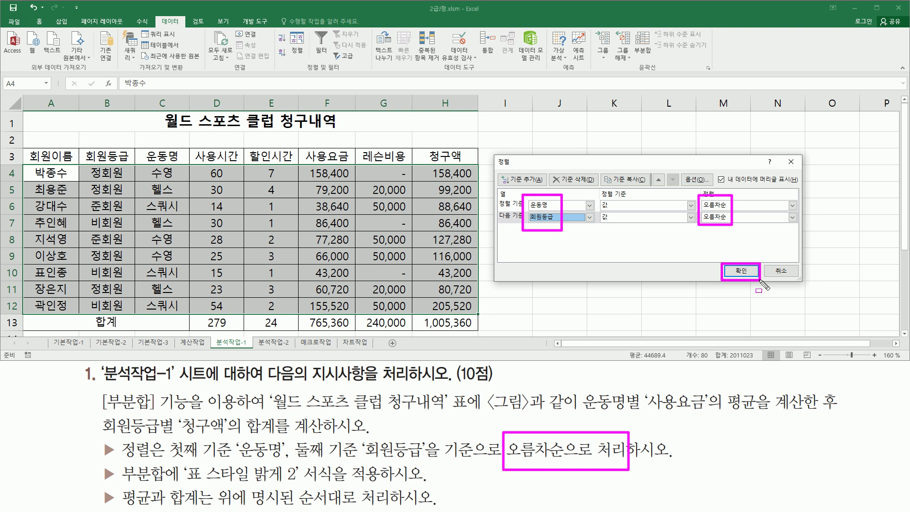
click(745, 271)
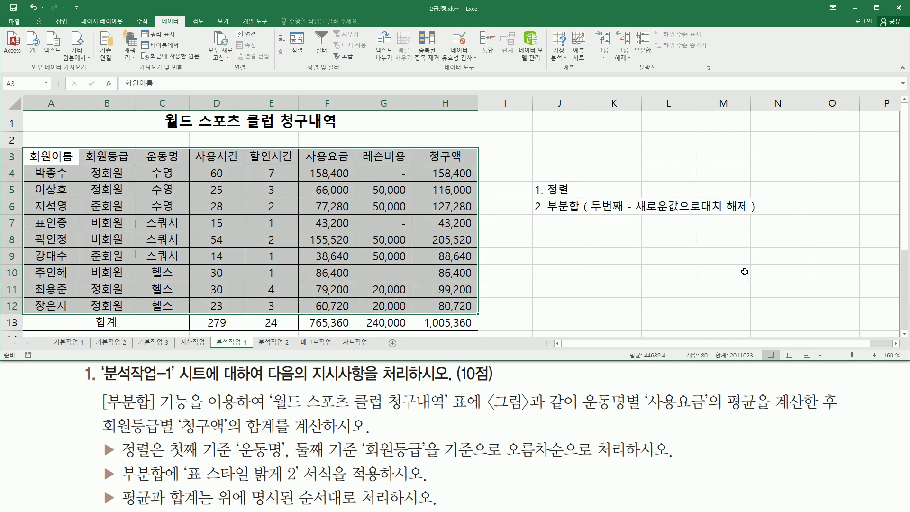
mouse_move(141, 165)
mouse_down()
mouse_move(178, 212)
mouse_move(179, 313)
mouse_up()
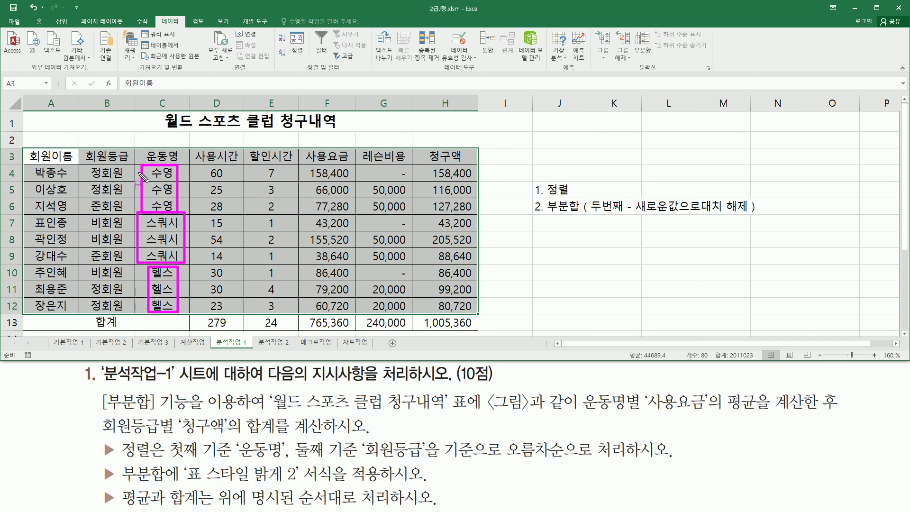
mouse_move(86, 164)
mouse_down()
mouse_move(126, 215)
mouse_move(109, 252)
mouse_move(125, 262)
mouse_move(93, 283)
mouse_move(131, 324)
mouse_move(123, 314)
mouse_up()
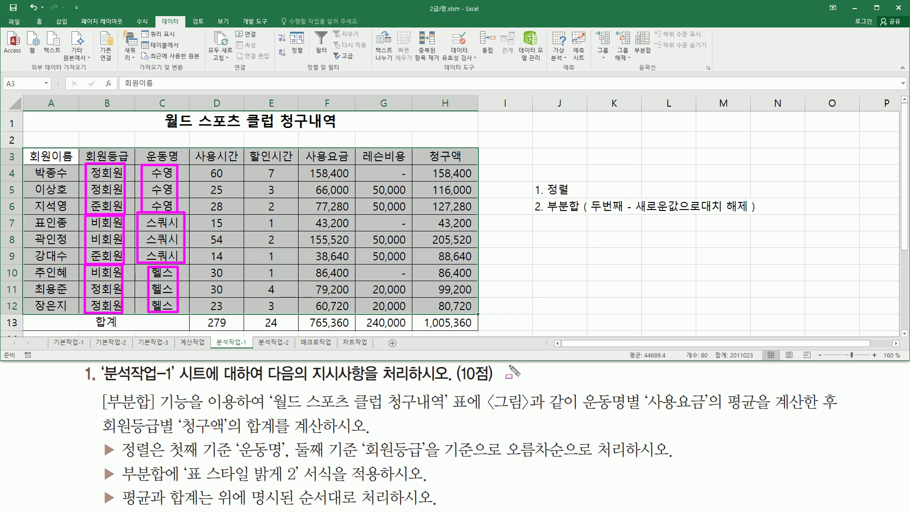
drag(536, 224, 587, 223)
key(Escape)
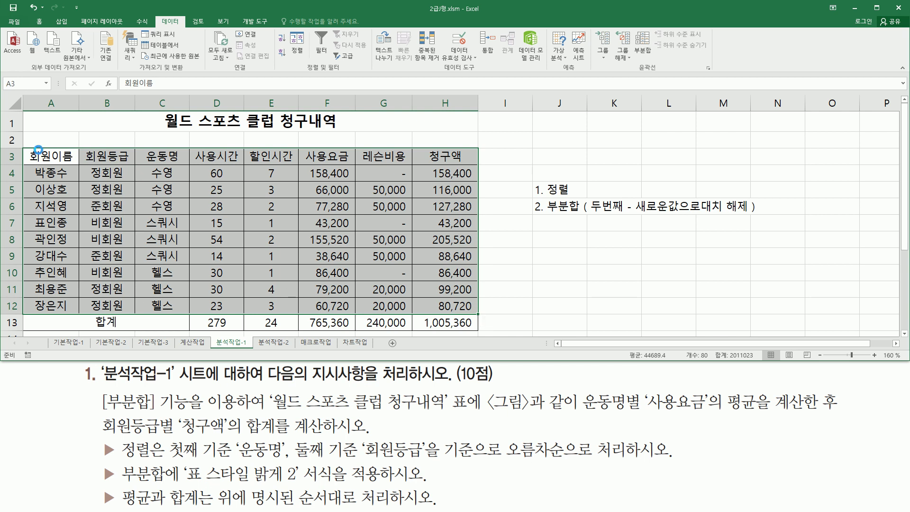
mouse_move(34, 152)
mouse_down()
mouse_move(451, 300)
mouse_move(467, 314)
mouse_up()
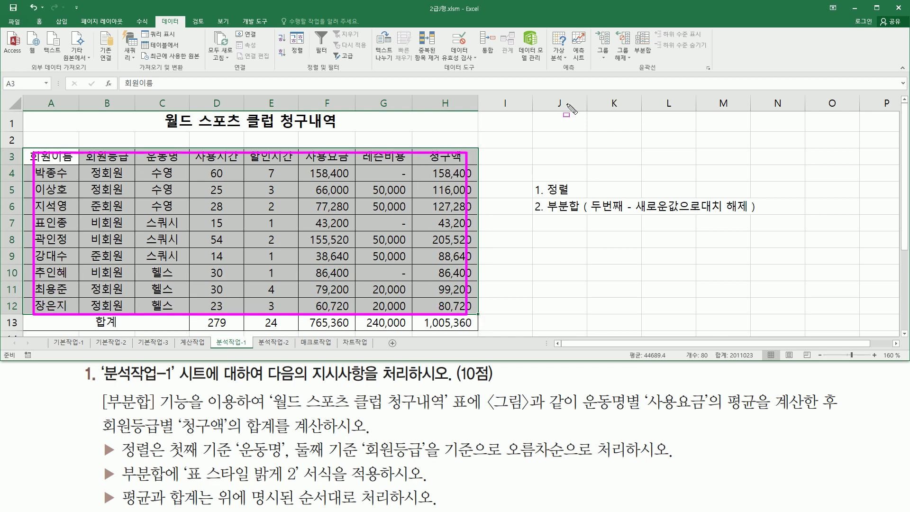
drag(158, 15, 185, 27)
drag(635, 71, 662, 75)
drag(632, 24, 655, 63)
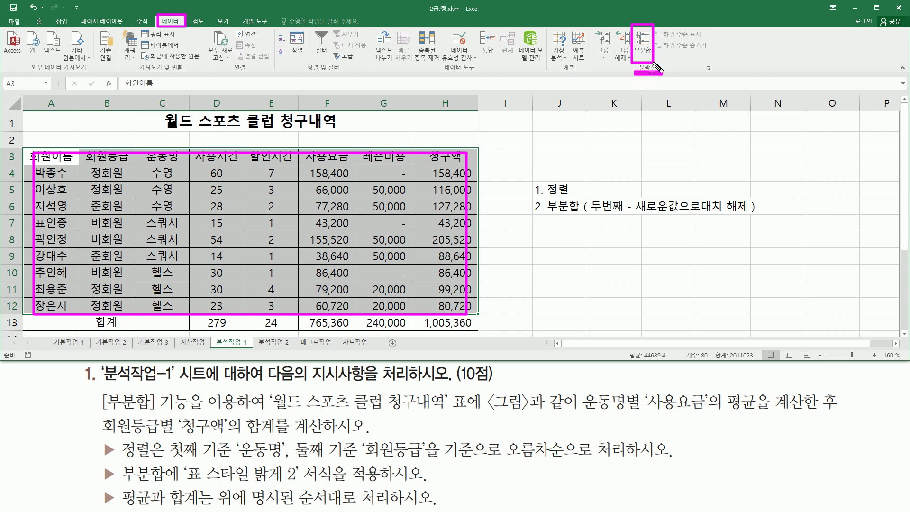
key(Escape)
- Start a subtotal on the sorted range A3:H12, grouped by 운동명 with 평균 as the function
click(642, 43)
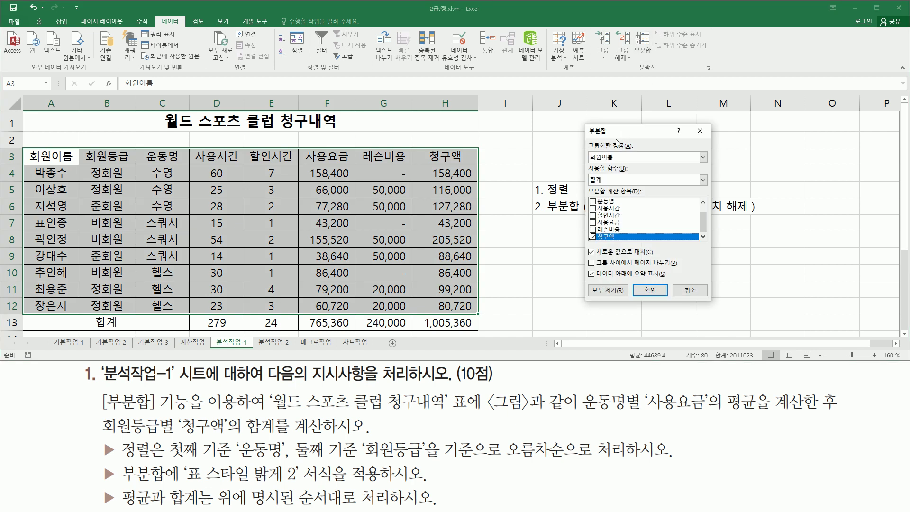
drag(612, 132, 523, 144)
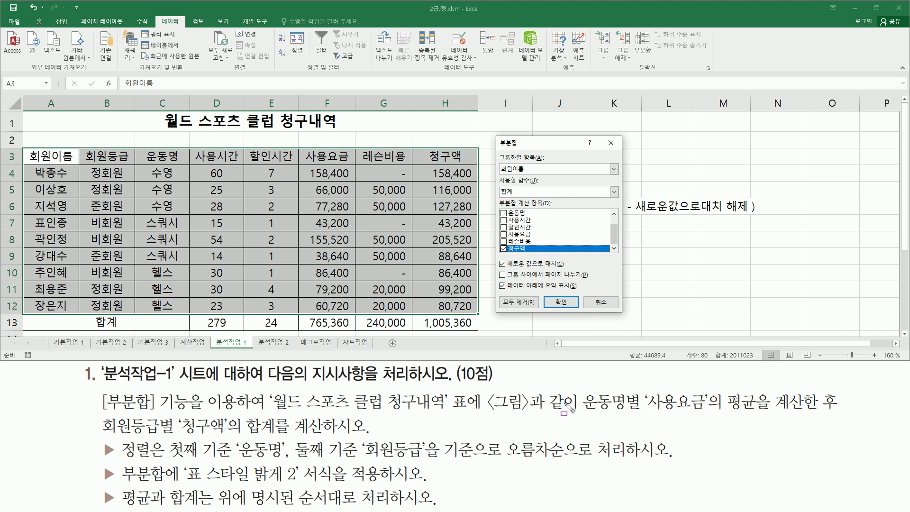
mouse_move(579, 414)
mouse_down()
mouse_move(633, 415)
mouse_move(643, 386)
mouse_move(706, 413)
mouse_move(856, 413)
mouse_up()
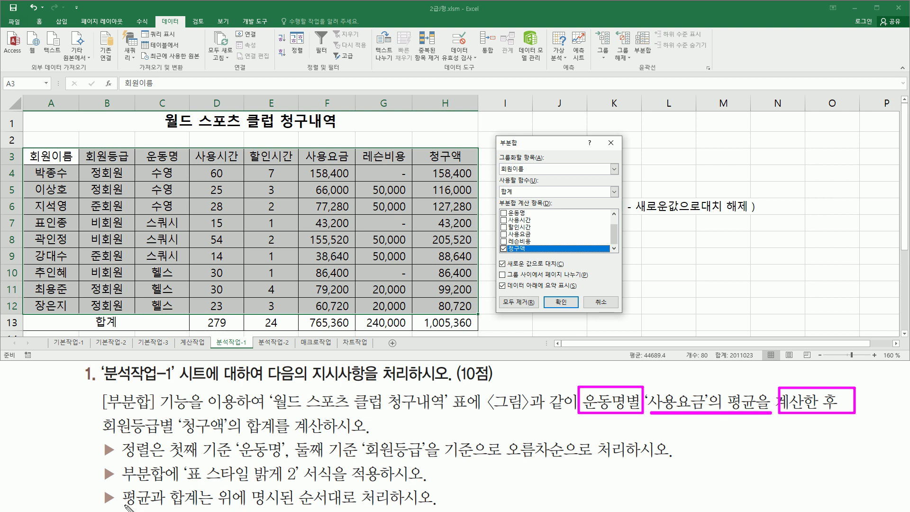
drag(120, 505, 440, 506)
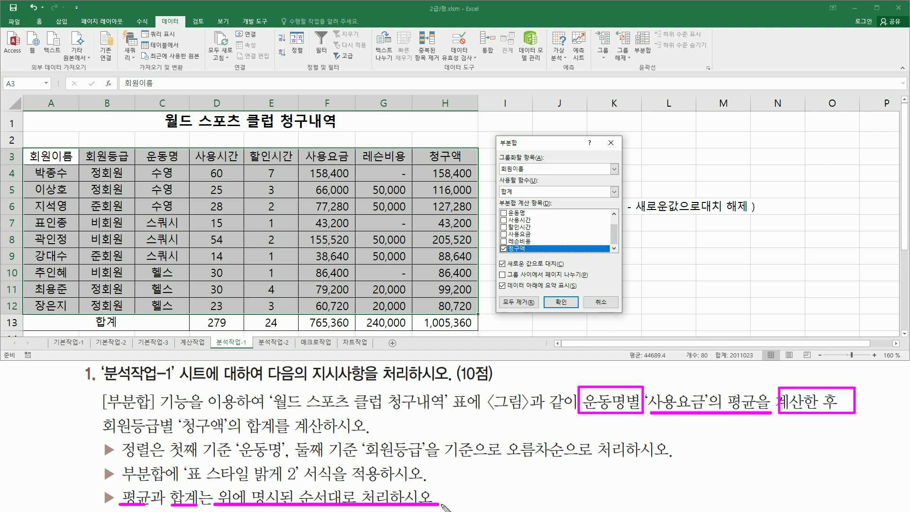
drag(728, 389, 753, 420)
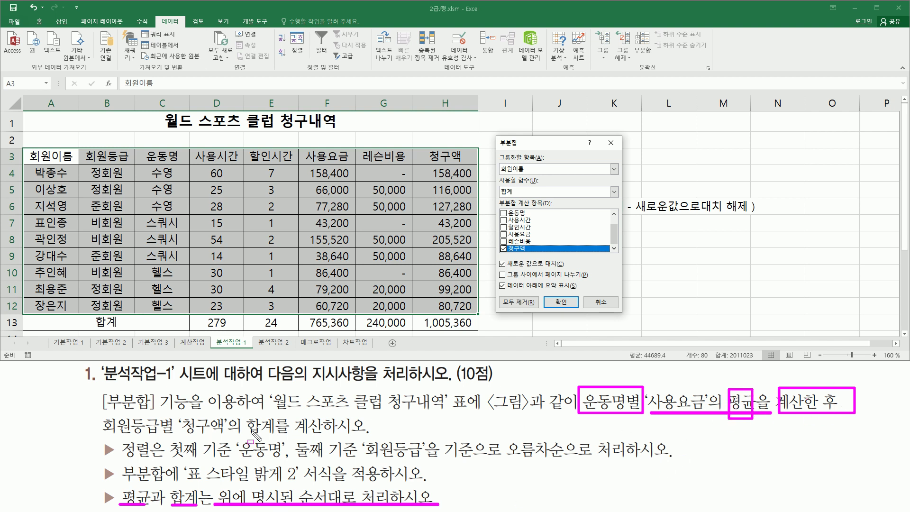
drag(242, 435, 351, 435)
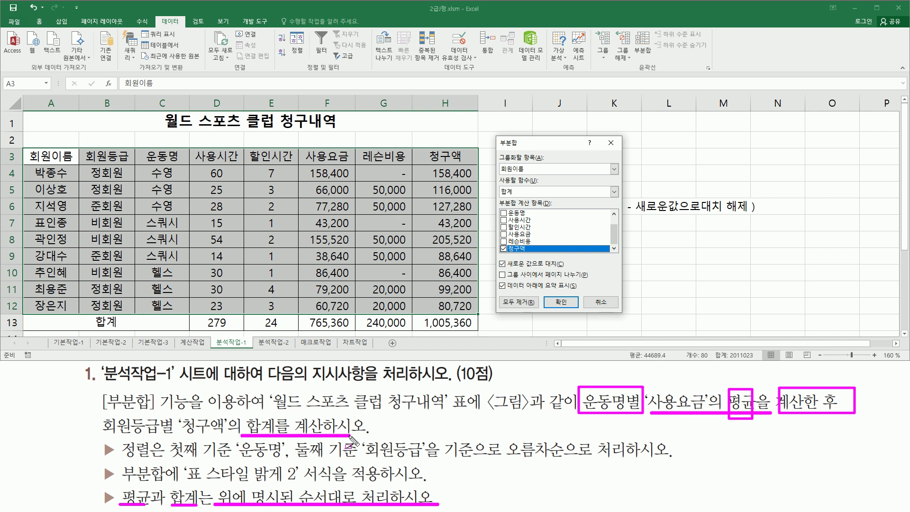
key(Escape)
click(531, 169)
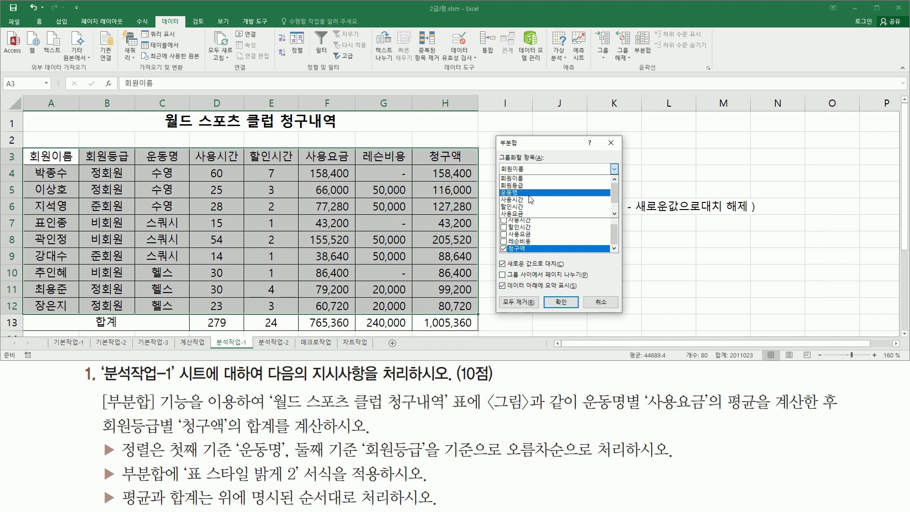
click(530, 193)
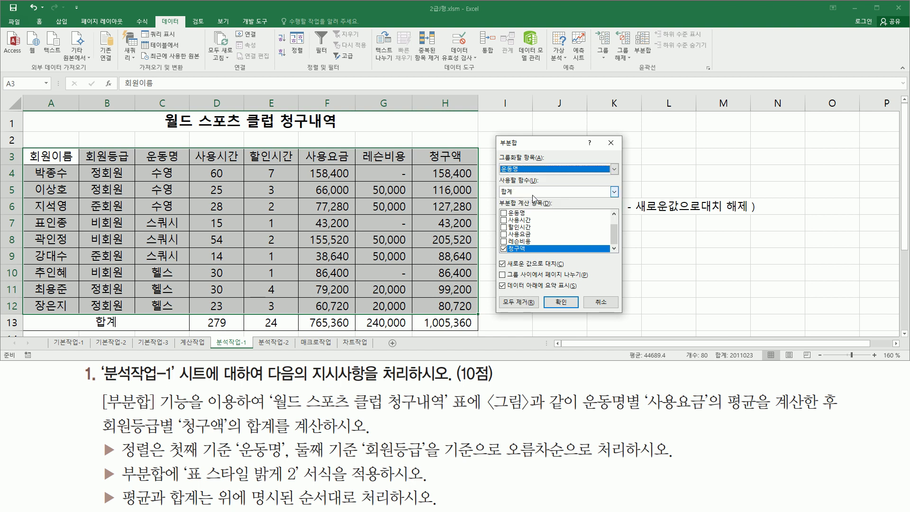
click(535, 193)
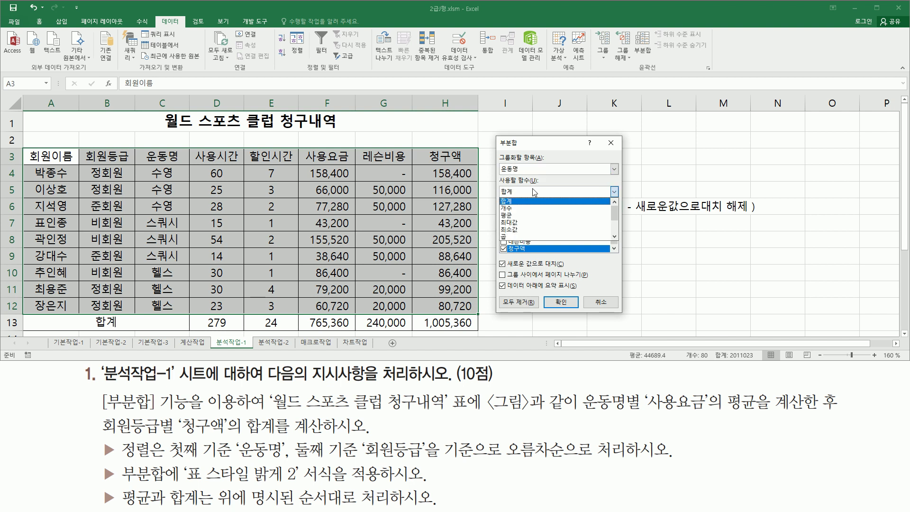
click(524, 215)
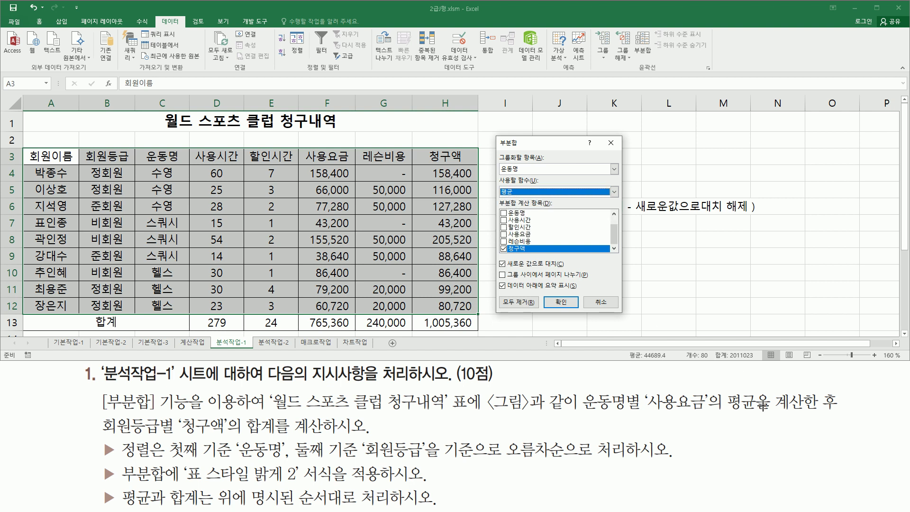
- Choose 사용요금 as the column to average in the subtotal and deselect 청구액
drag(723, 414, 771, 414)
mouse_move(646, 389)
mouse_down()
mouse_move(701, 423)
mouse_move(716, 420)
mouse_up()
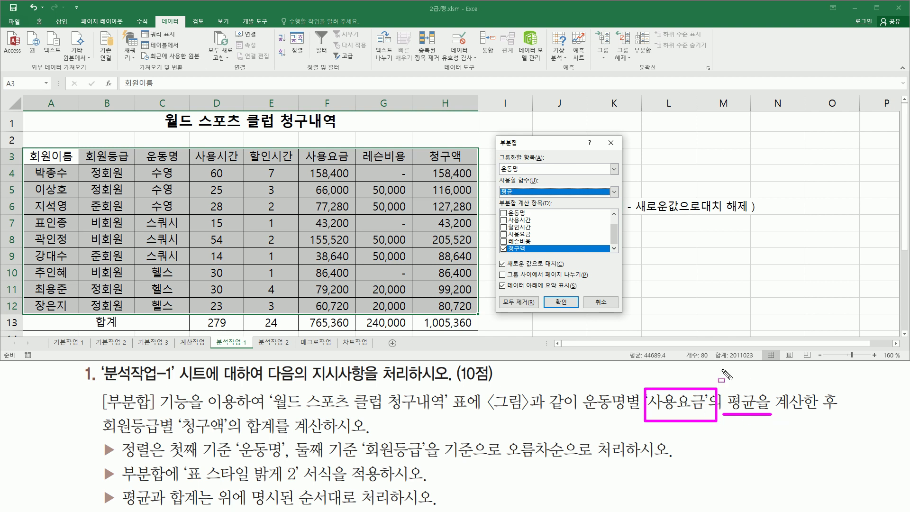
drag(498, 229, 535, 241)
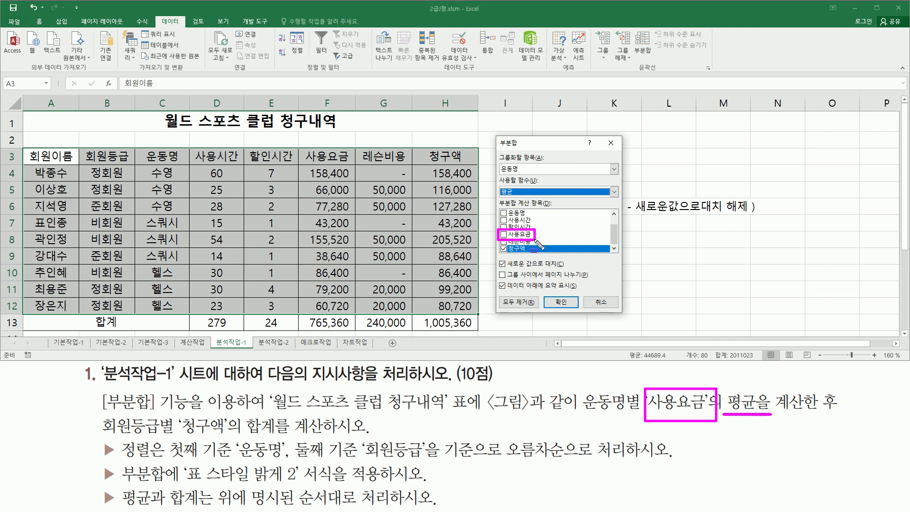
key(Escape)
click(504, 235)
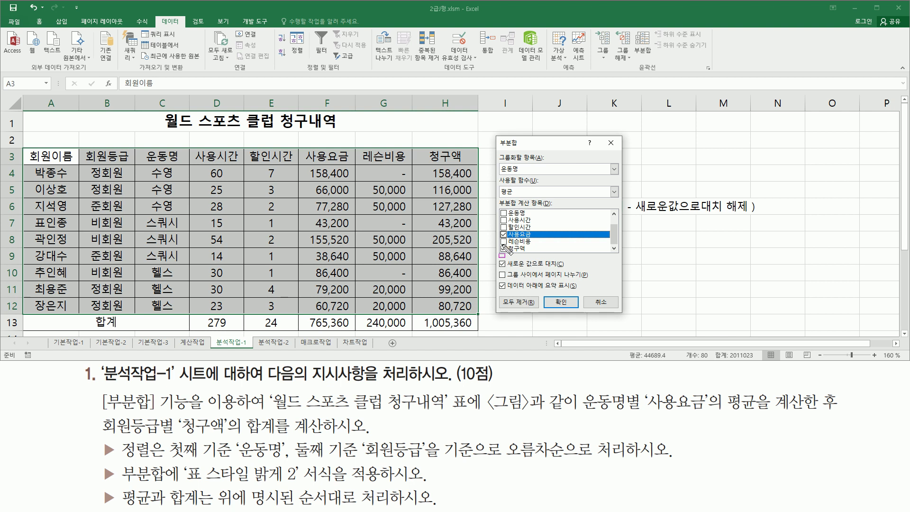
drag(495, 241, 534, 258)
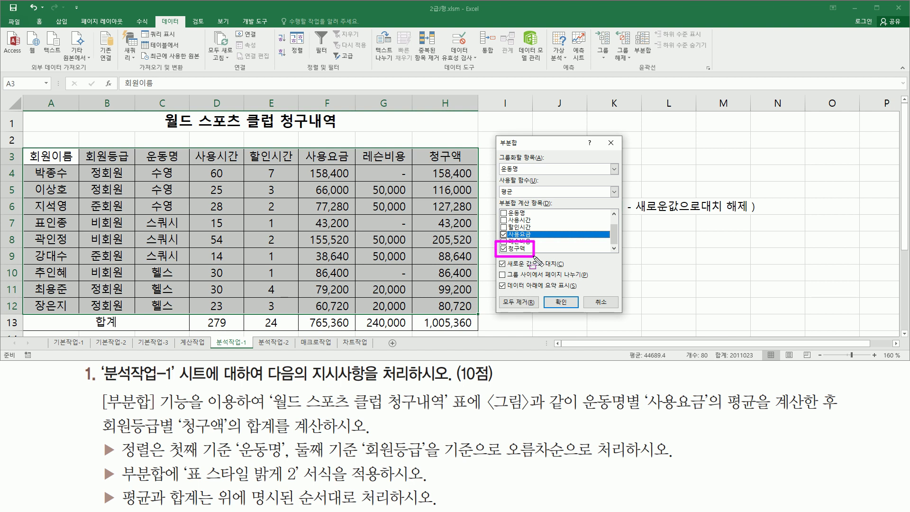
key(Escape)
click(504, 249)
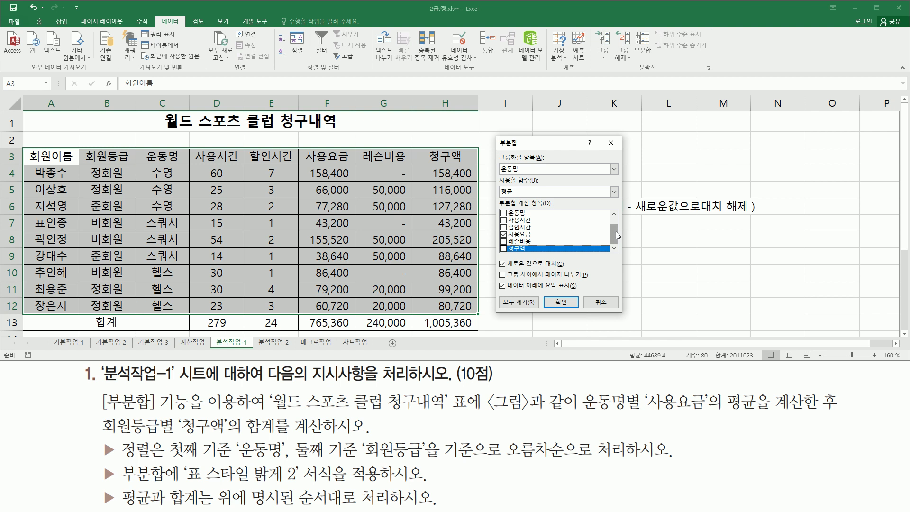
- Check the subtotal's grouping, function and selected columns, and apply the average 사용요금 by 운동명
drag(615, 232, 616, 215)
mouse_move(618, 231)
mouse_down()
mouse_move(617, 247)
mouse_move(614, 213)
mouse_move(613, 245)
mouse_up()
drag(498, 155, 530, 179)
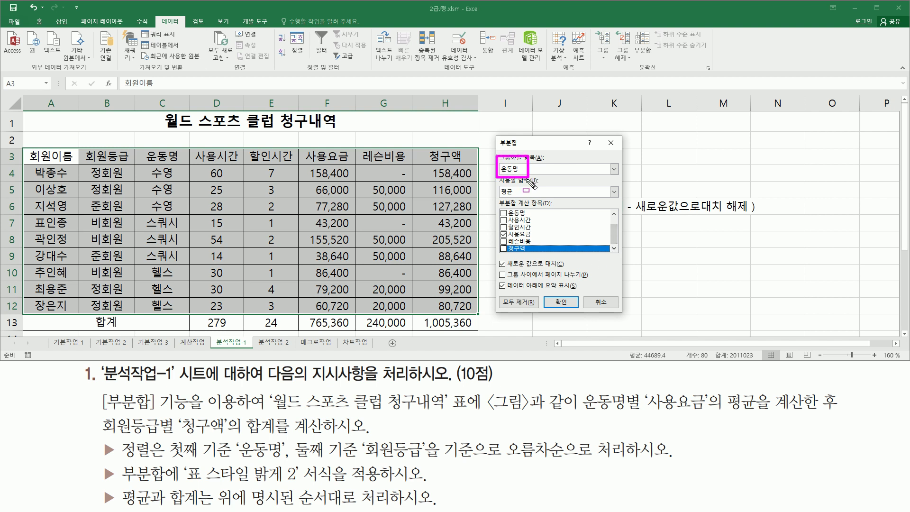
drag(499, 228, 538, 238)
drag(497, 184, 520, 198)
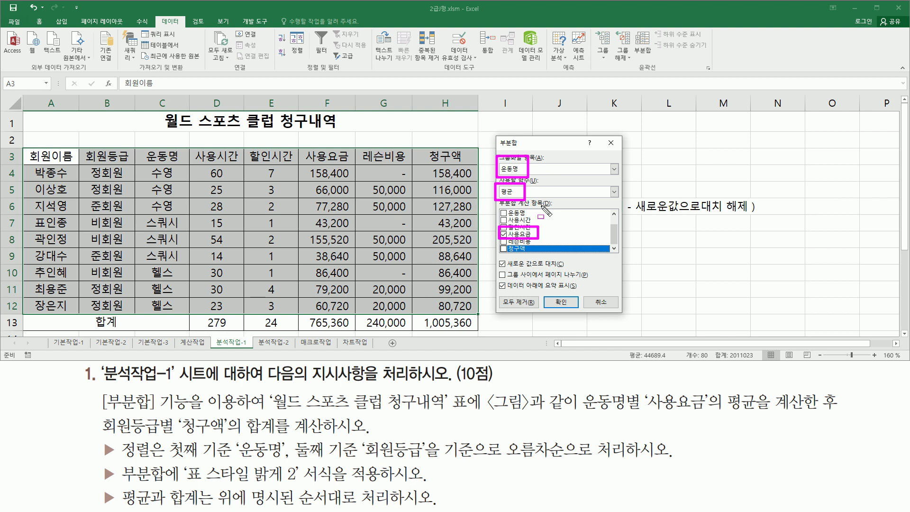
drag(545, 291, 578, 312)
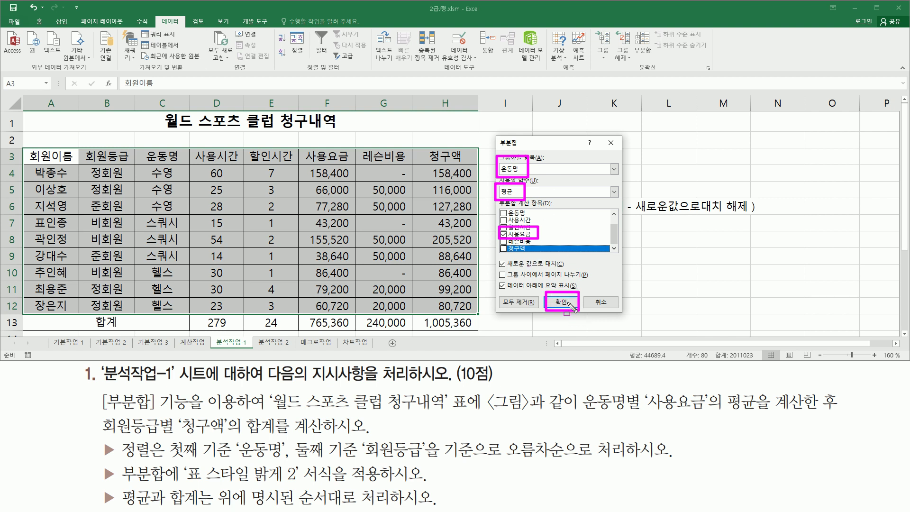
click(569, 308)
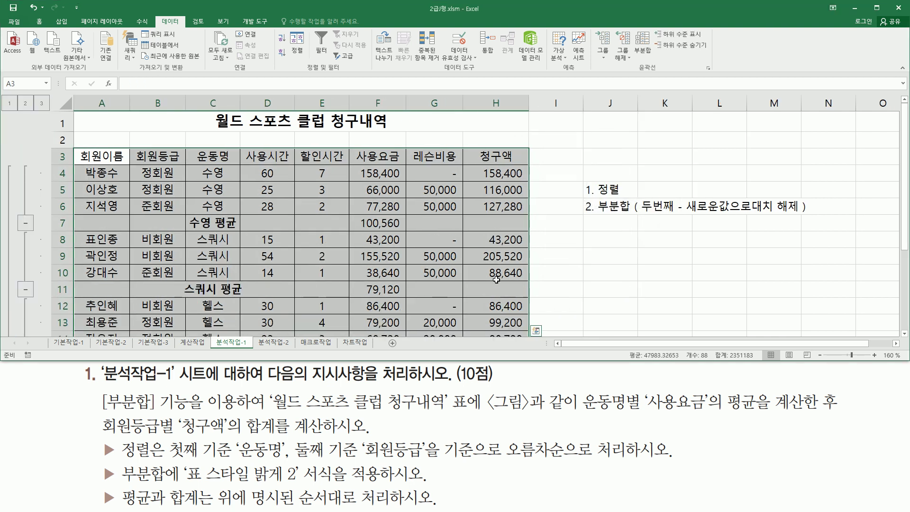
- Examine the 평균 rows inserted under each 운동명 group and the 전체 평균 row above the 합계 row
drag(189, 212, 419, 231)
drag(182, 280, 420, 299)
key(Escape)
scroll(359, 309, down, 3)
drag(186, 176, 256, 210)
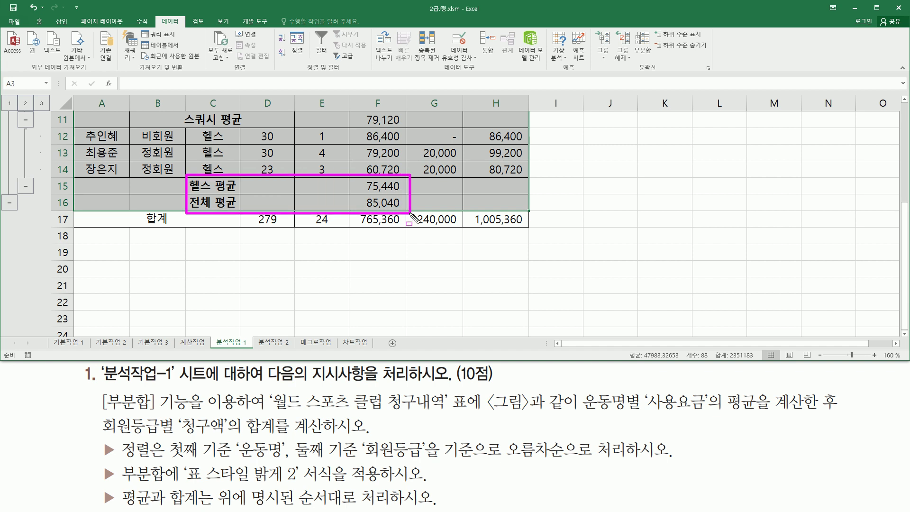
key(Escape)
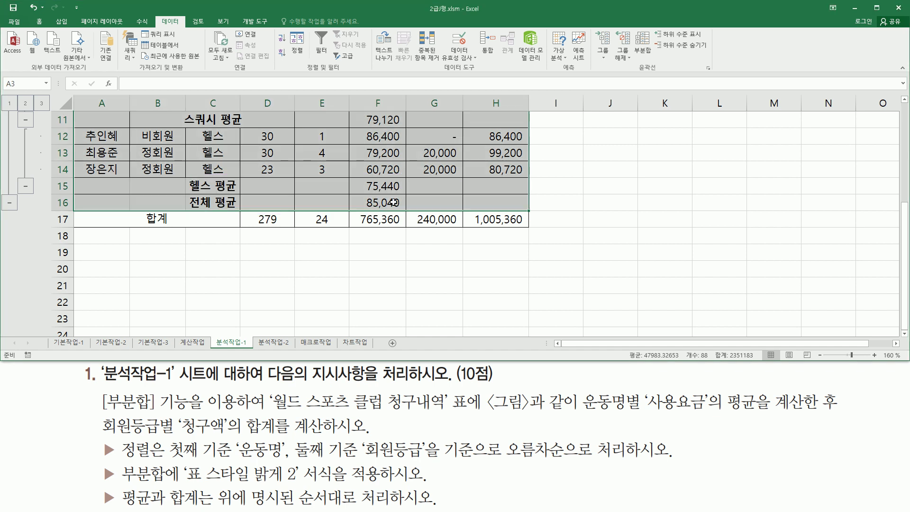
scroll(393, 202, up, 3)
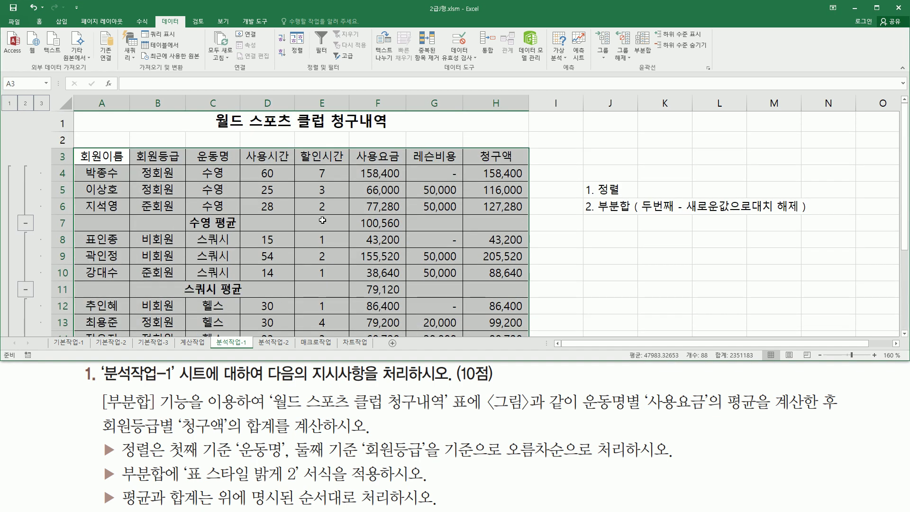
scroll(326, 220, down, 3)
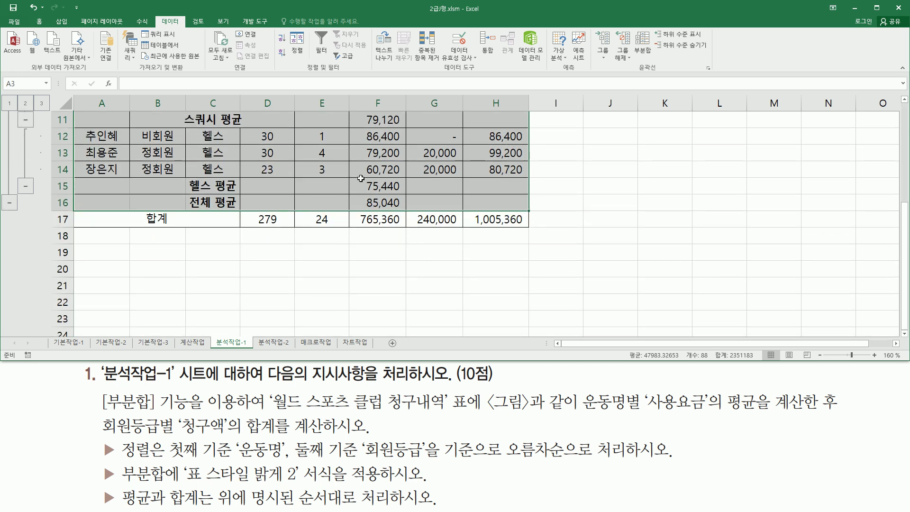
scroll(361, 179, up, 3)
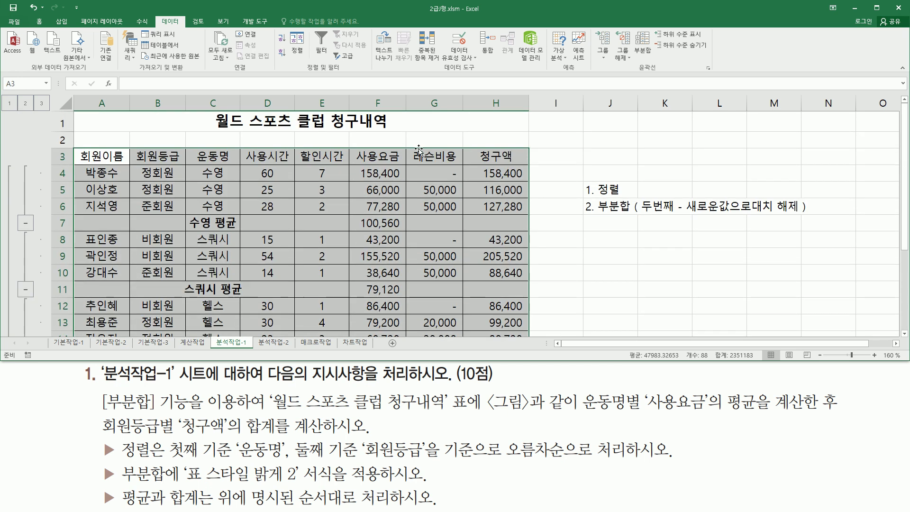
- Start a second subtotal on the same table, grouped by 회원등급 with 합계 as the function
click(645, 47)
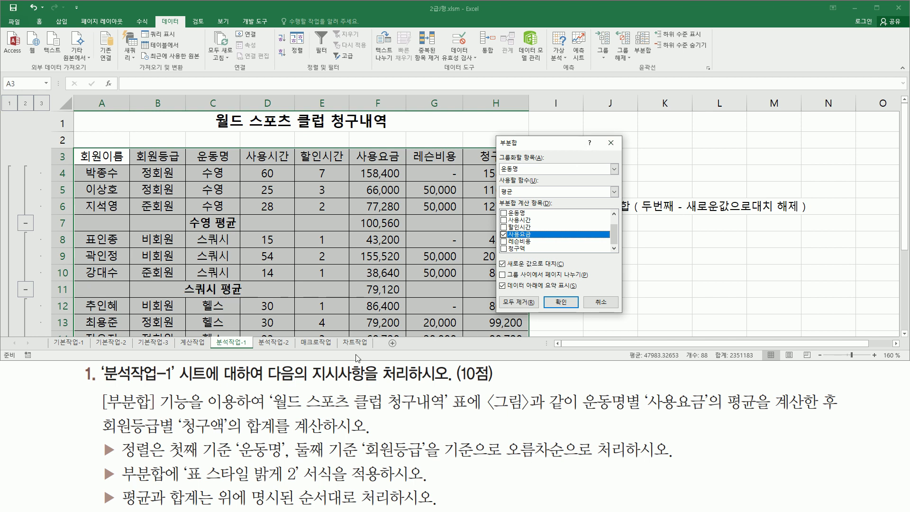
click(645, 412)
drag(841, 389, 841, 416)
mouse_move(97, 416)
mouse_down()
mouse_move(179, 446)
mouse_move(273, 436)
mouse_up()
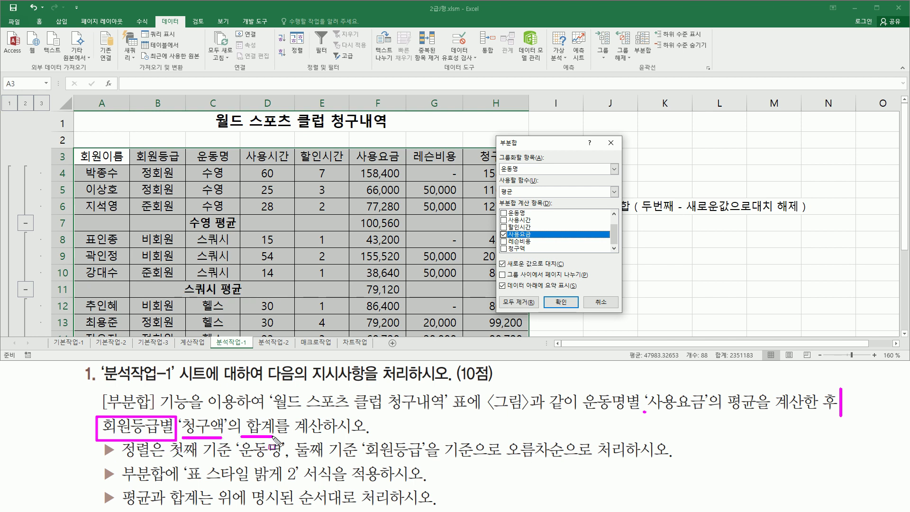
click(530, 169)
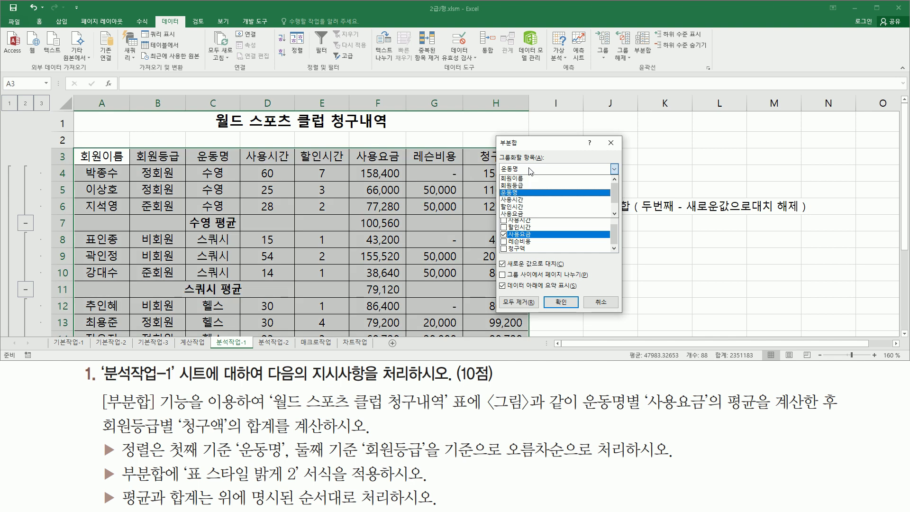
click(527, 185)
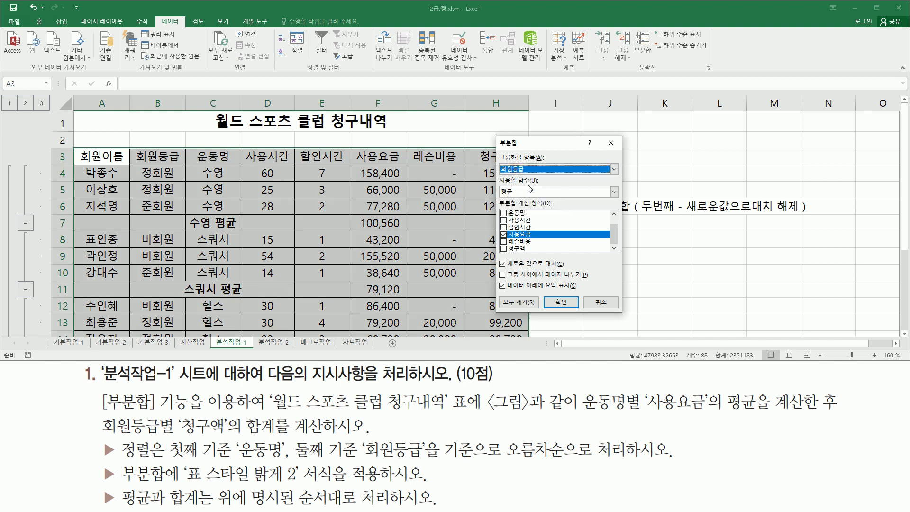
click(527, 192)
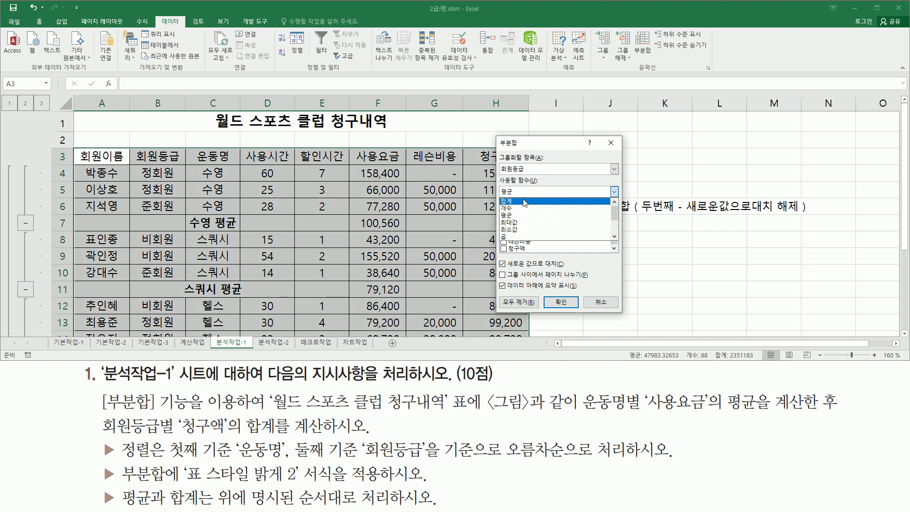
click(525, 201)
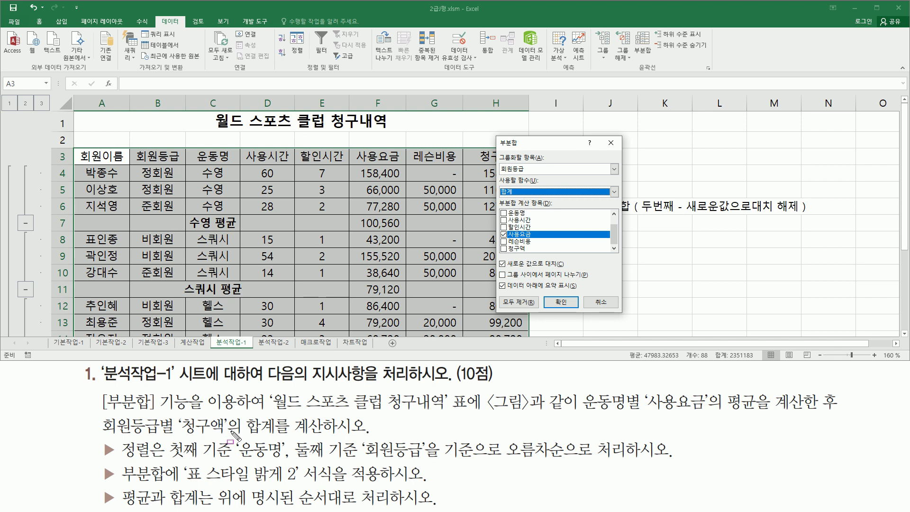
- Deselect 사용요금 and choose 청구액 as the only column to total in the second subtotal
drag(242, 435, 278, 435)
mouse_move(185, 429)
mouse_down()
mouse_move(179, 411)
mouse_move(204, 442)
mouse_move(231, 411)
mouse_up()
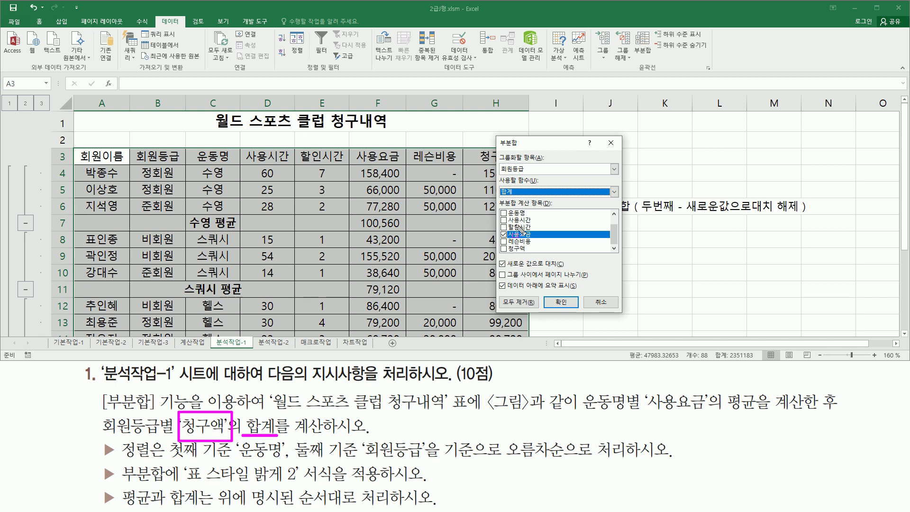
drag(497, 230, 530, 239)
key(Escape)
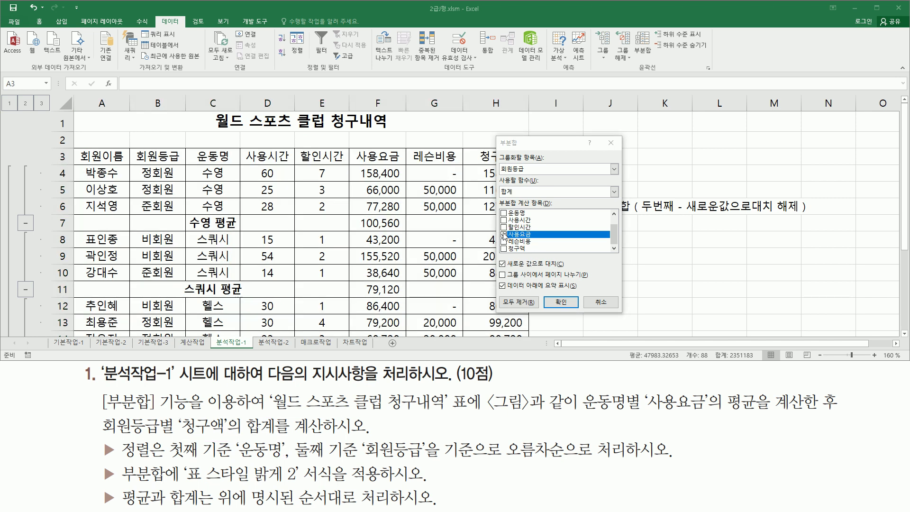
click(504, 234)
click(505, 248)
mouse_move(497, 243)
mouse_down()
mouse_move(513, 258)
mouse_move(536, 258)
mouse_up()
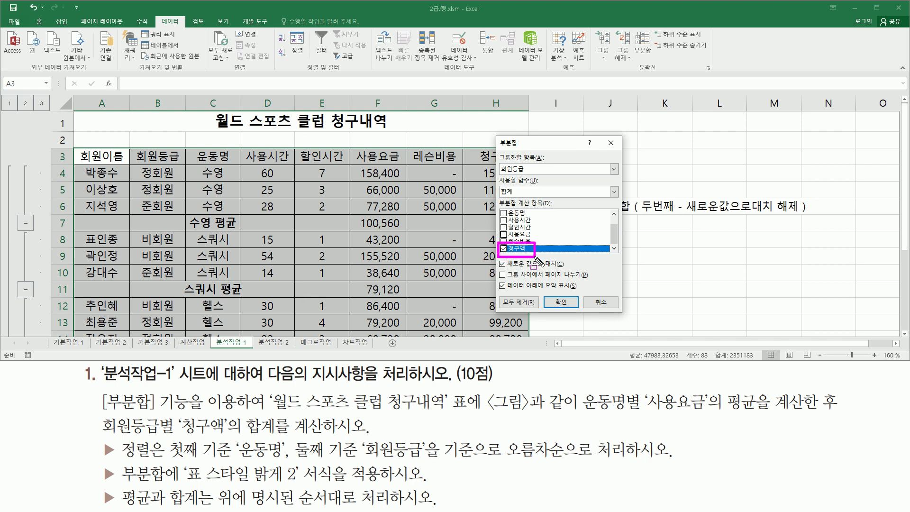
key(Escape)
mouse_move(614, 234)
mouse_down()
mouse_move(616, 221)
mouse_move(620, 242)
mouse_up()
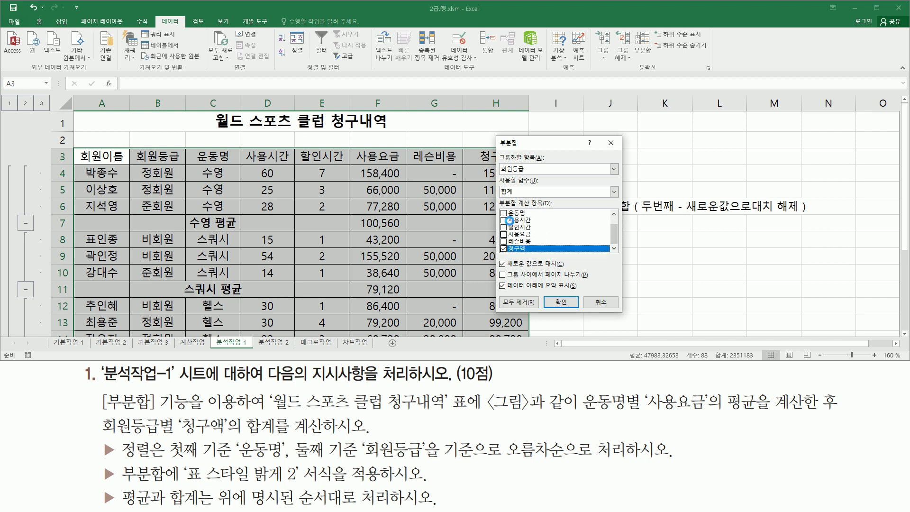
drag(497, 151, 541, 177)
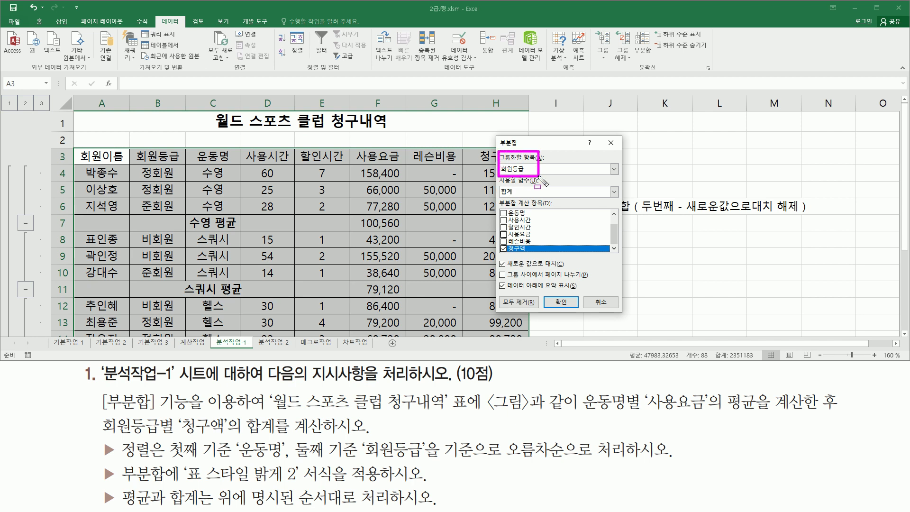
- Turn off 새로운 값으로 대치 and apply the second subtotal, totalling 청구액 by 회원등급
drag(500, 242, 534, 258)
drag(498, 183, 520, 198)
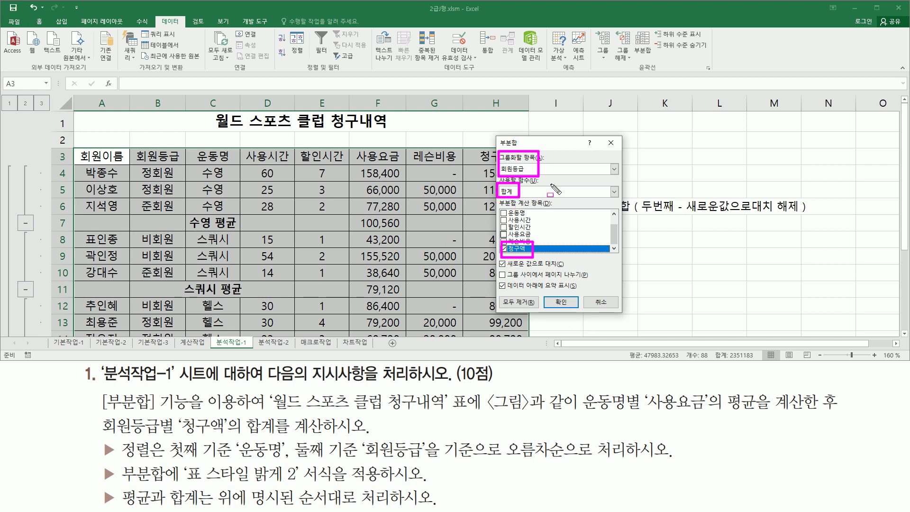
drag(636, 217, 802, 215)
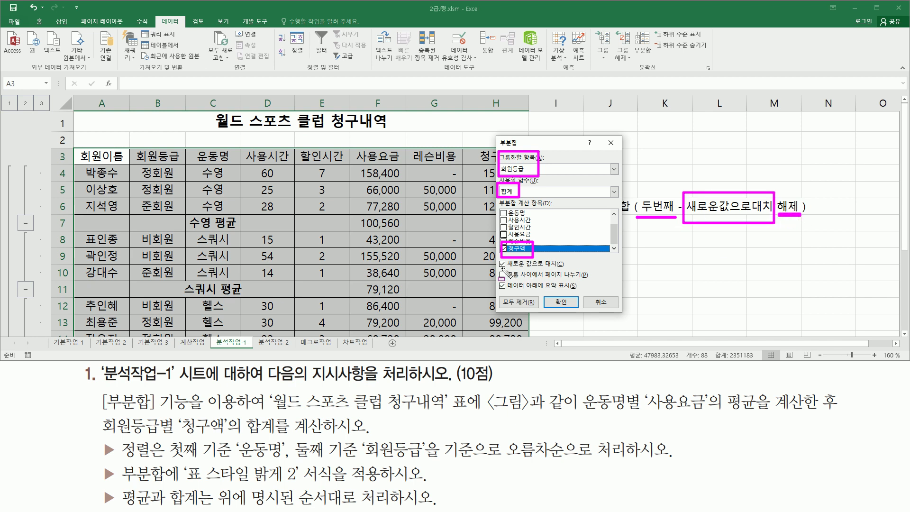
drag(498, 269, 571, 267)
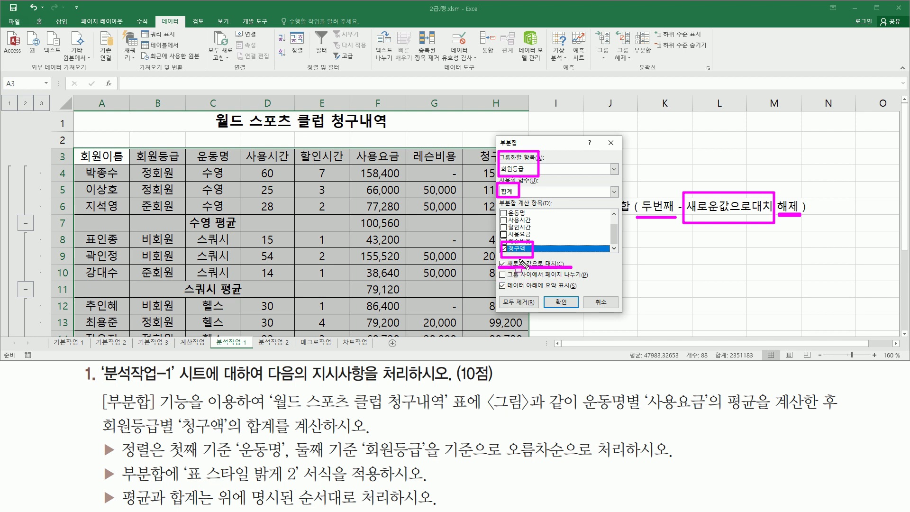
click(502, 264)
mouse_move(496, 256)
mouse_down()
mouse_move(568, 269)
mouse_move(568, 310)
mouse_move(581, 311)
mouse_up()
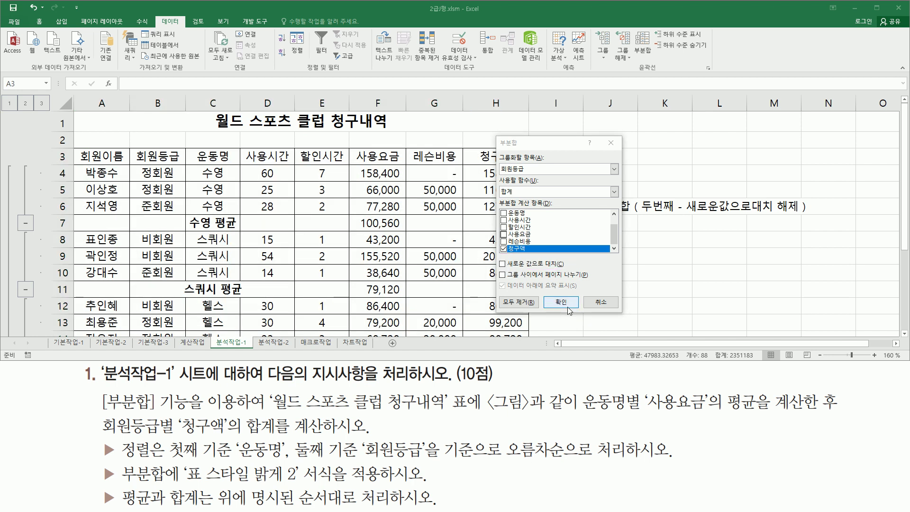
click(561, 302)
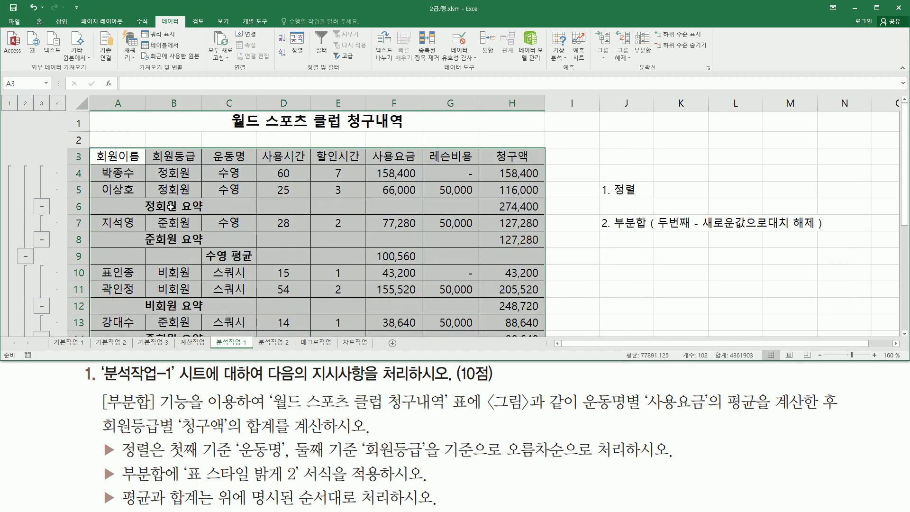
- Examine the 요약 rows under the 정회원 and 준회원 groups and their 청구액 totals
mouse_move(150, 164)
mouse_down()
mouse_move(164, 182)
mouse_move(202, 196)
mouse_move(203, 235)
mouse_up()
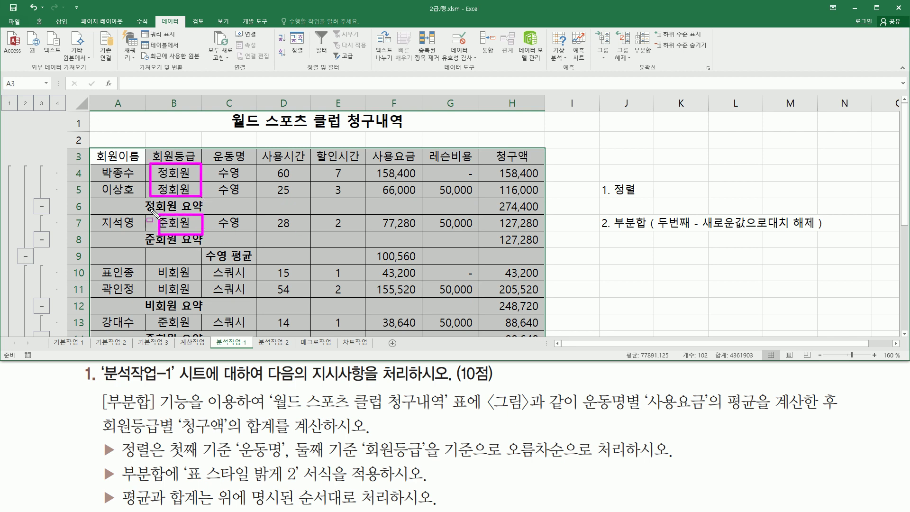
drag(489, 194, 551, 217)
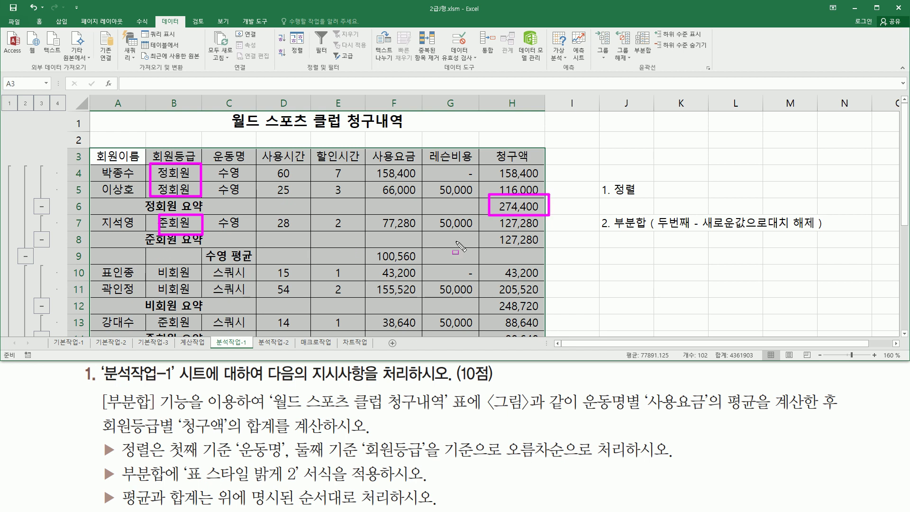
drag(497, 232, 544, 246)
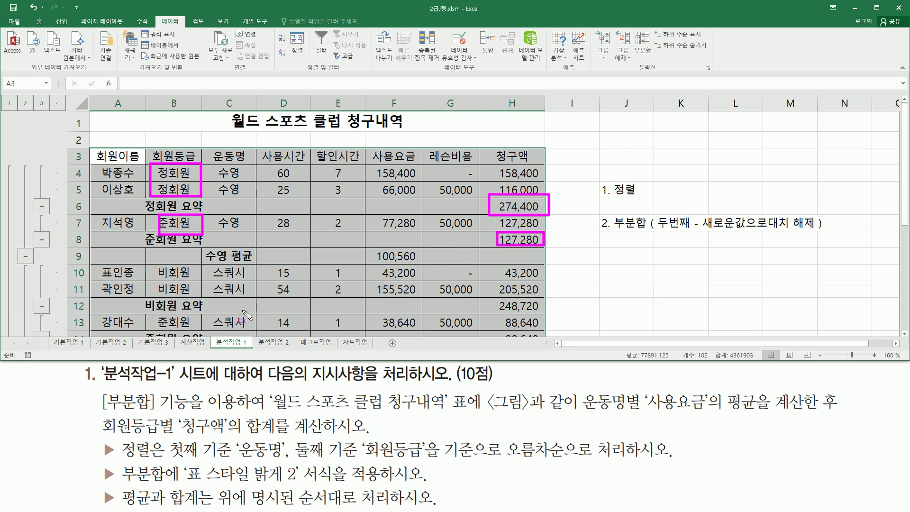
key(Escape)
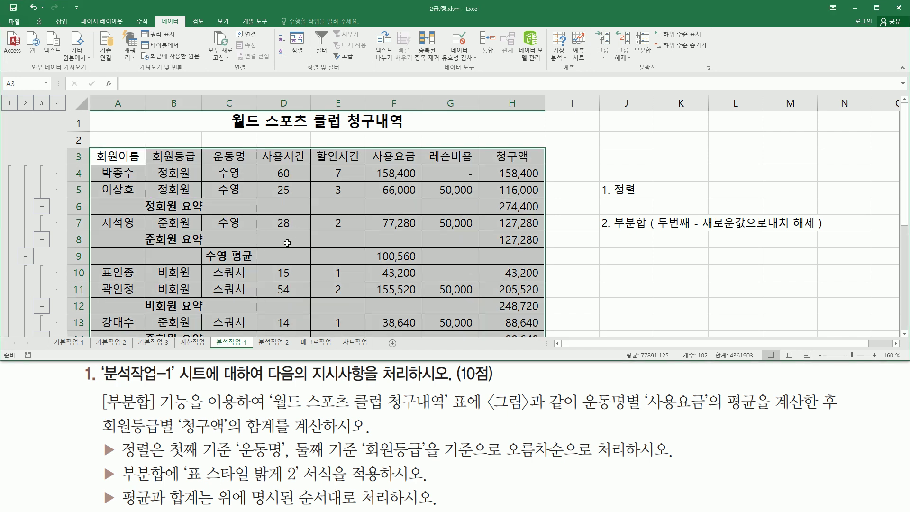
- Choose the 표 스타일 밝게 2 table format for the selected subtotal data
drag(98, 461, 123, 487)
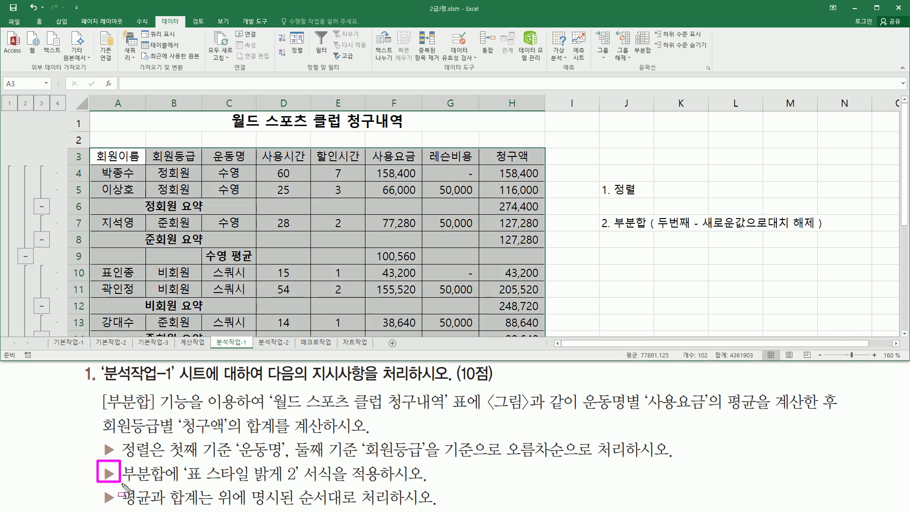
drag(181, 485, 301, 486)
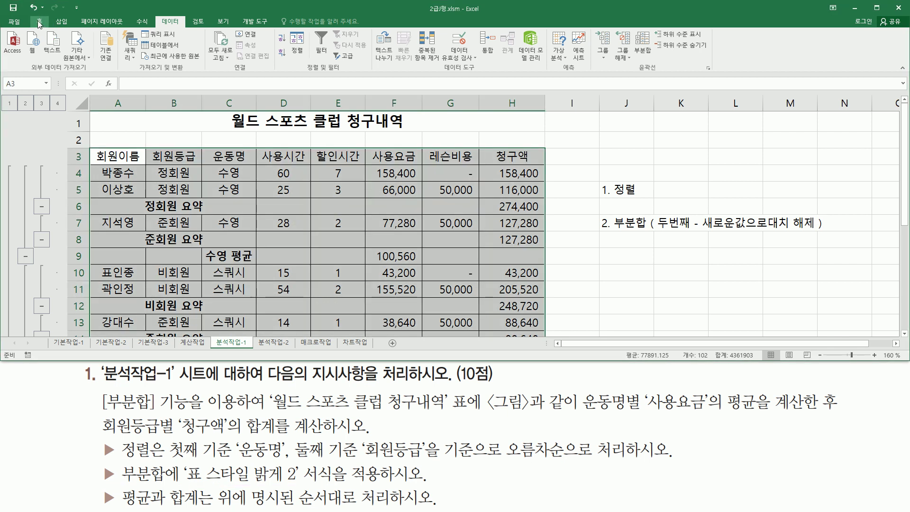
click(39, 21)
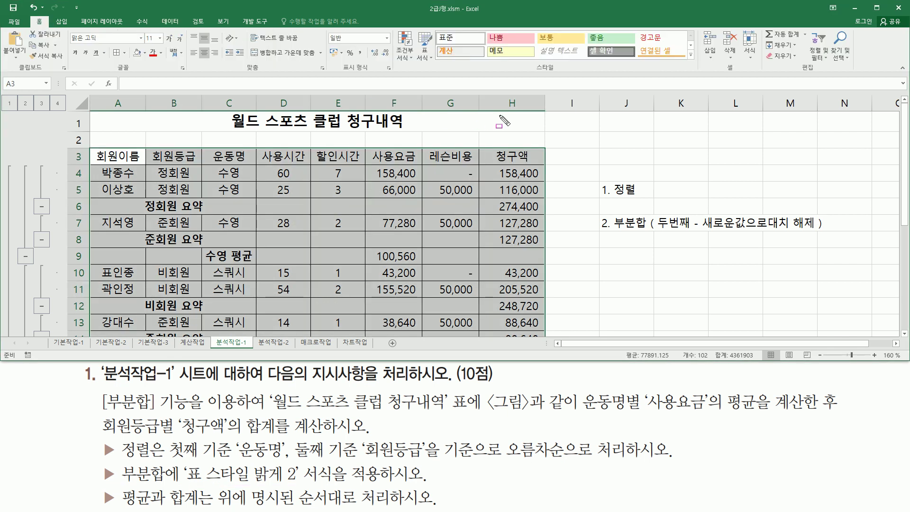
drag(413, 29, 442, 70)
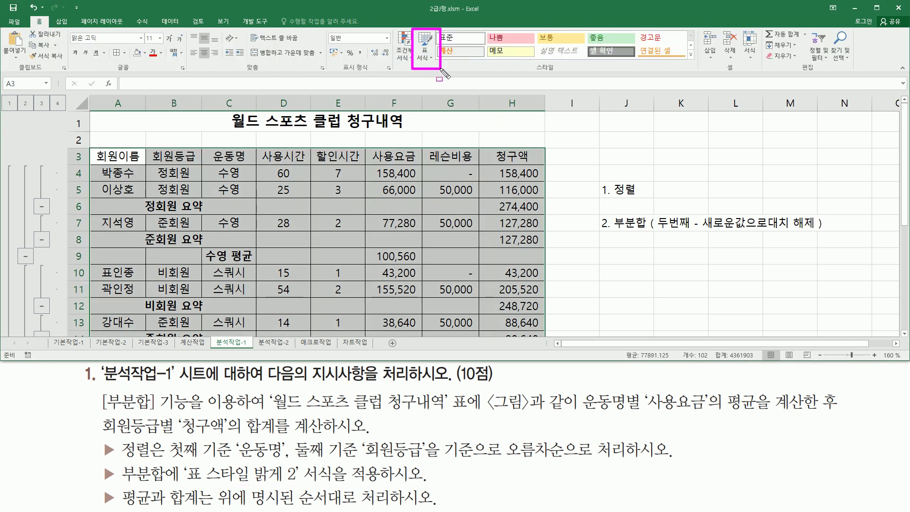
key(Escape)
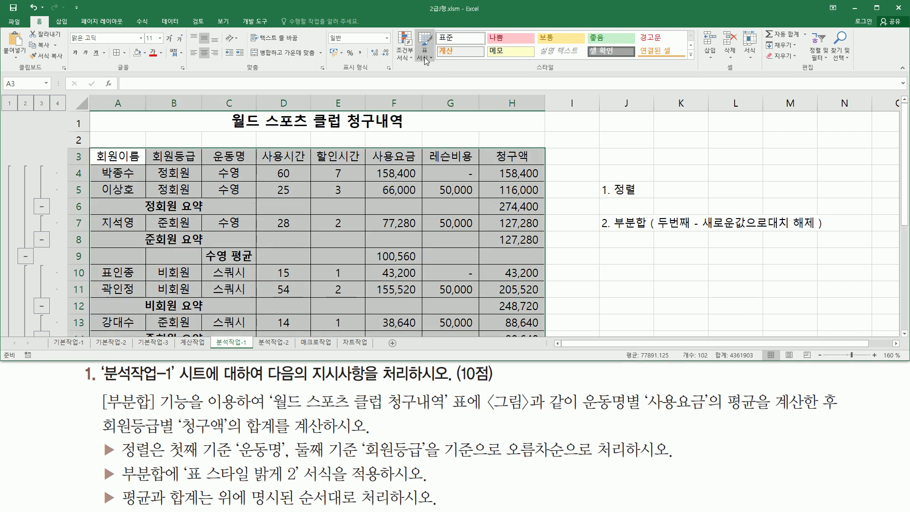
click(426, 58)
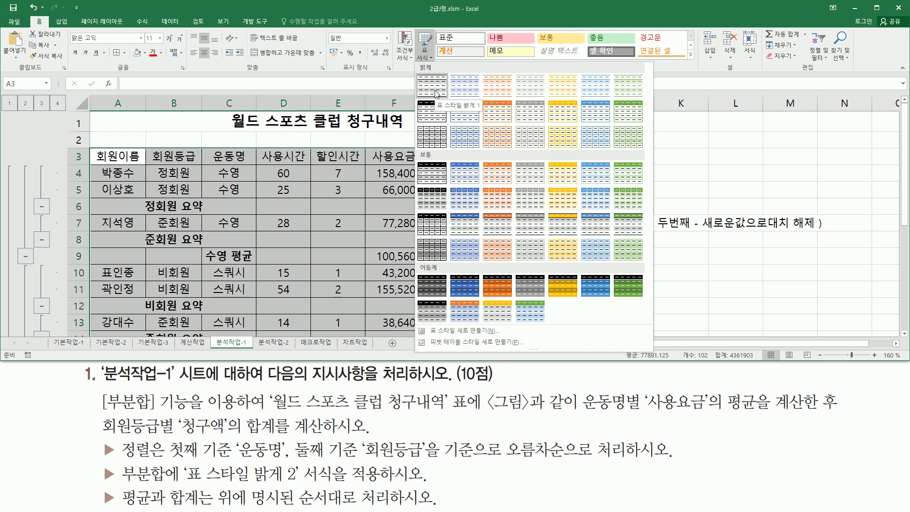
click(464, 86)
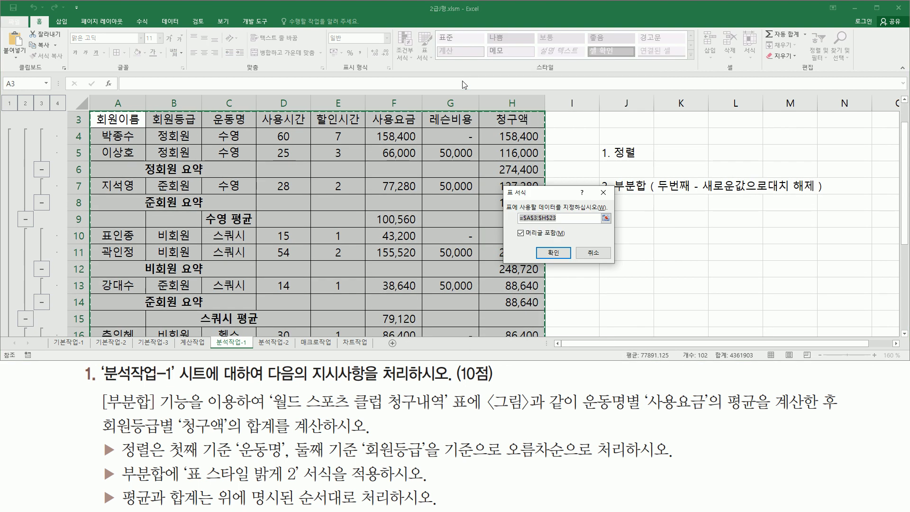
- Replace the proposed table range with $A$3:$H$24, covering the header row through the 합계 row
drag(541, 198, 635, 232)
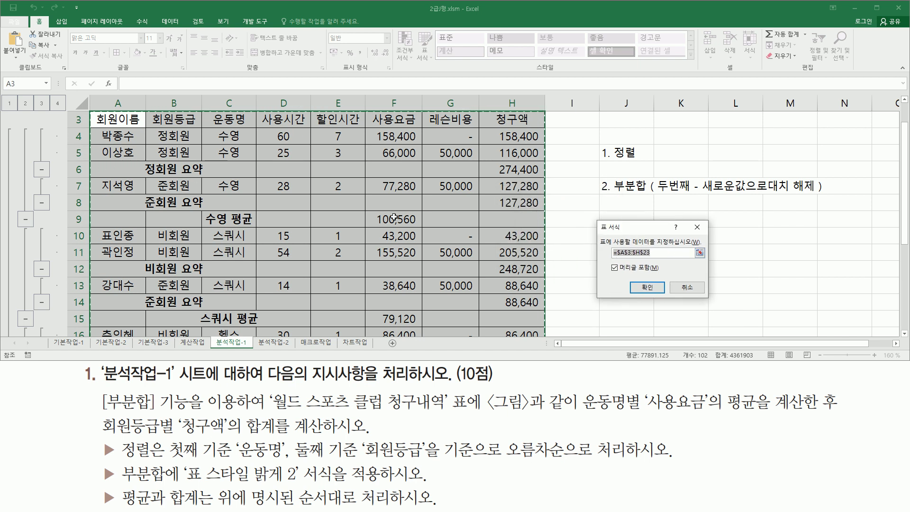
scroll(166, 190, up, 1)
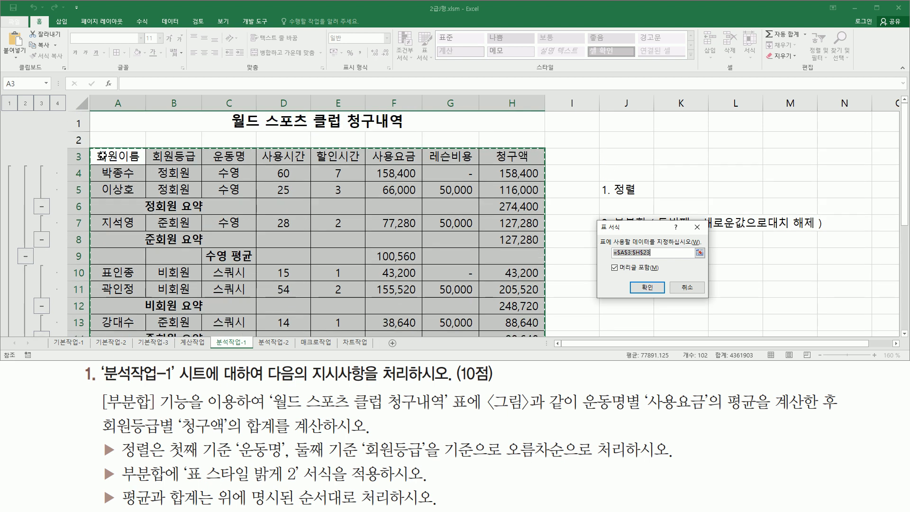
scroll(200, 165, down, 7)
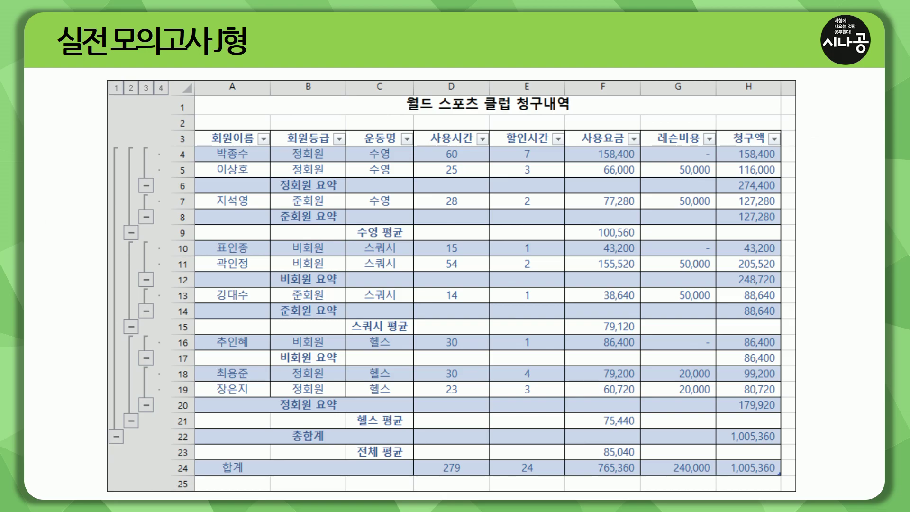
mouse_move(190, 125)
mouse_down()
mouse_move(212, 185)
mouse_move(796, 505)
mouse_move(793, 480)
mouse_up()
mouse_move(201, 456)
mouse_down()
mouse_move(208, 466)
mouse_move(783, 474)
mouse_up()
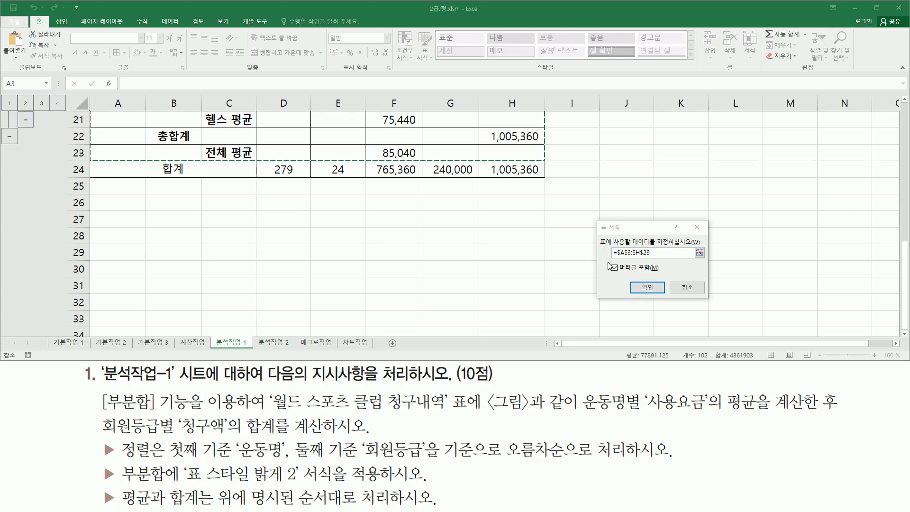
drag(661, 255, 600, 252)
drag(582, 253, 583, 252)
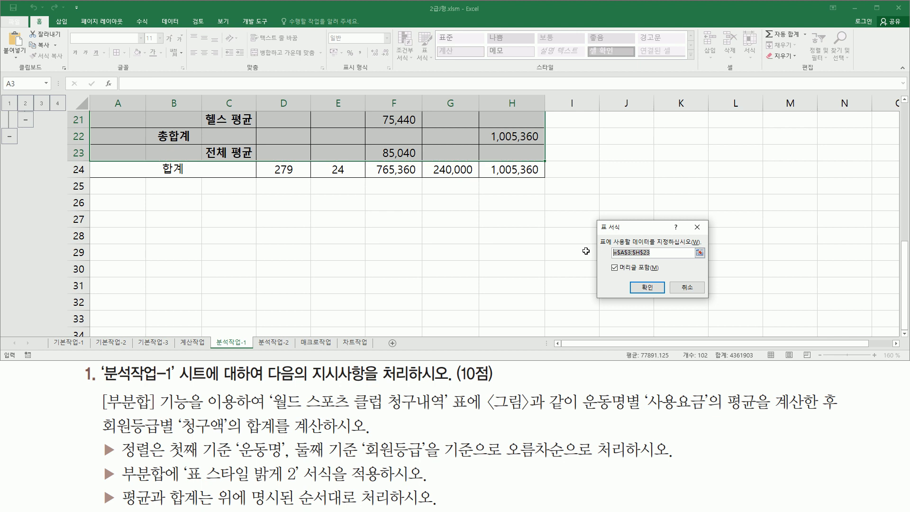
key(BackSpace)
scroll(419, 246, up, 7)
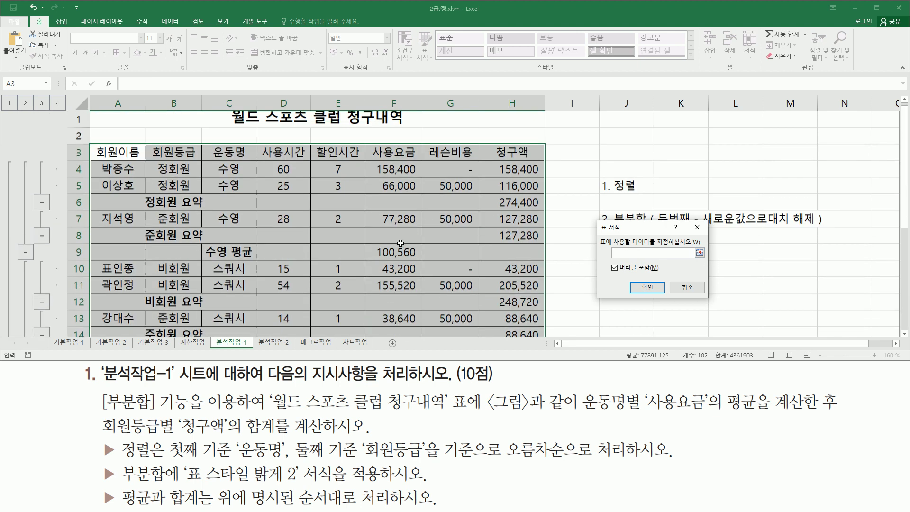
drag(116, 152, 513, 238)
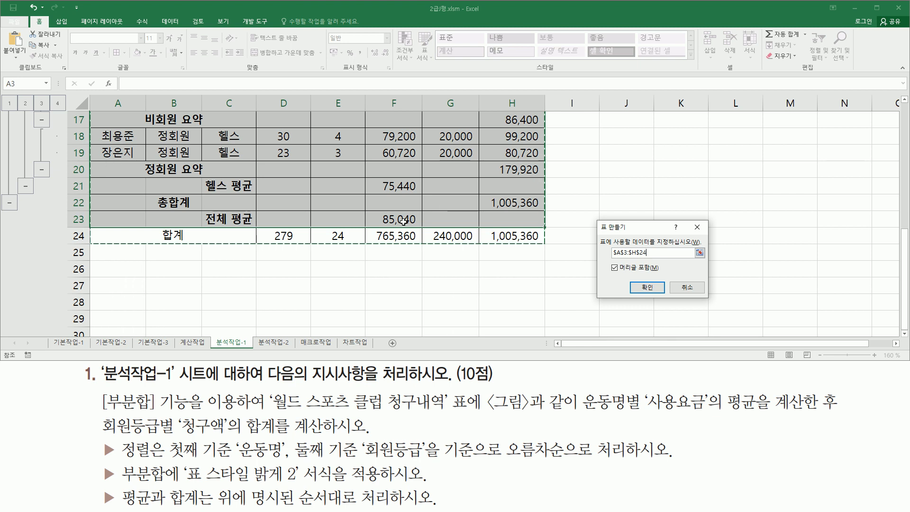
- Check the header row and the enabled 머리글 포함 option, and create the formatted table
scroll(403, 222, up, 5)
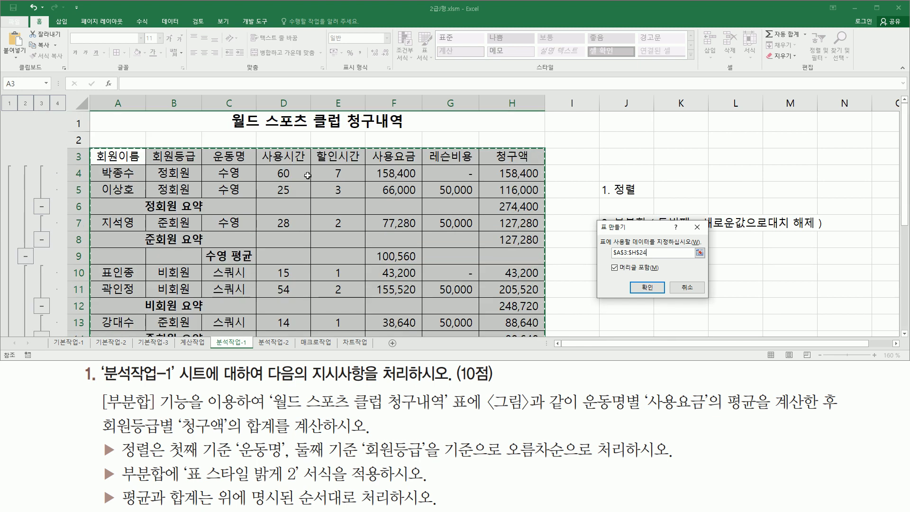
drag(95, 151, 544, 166)
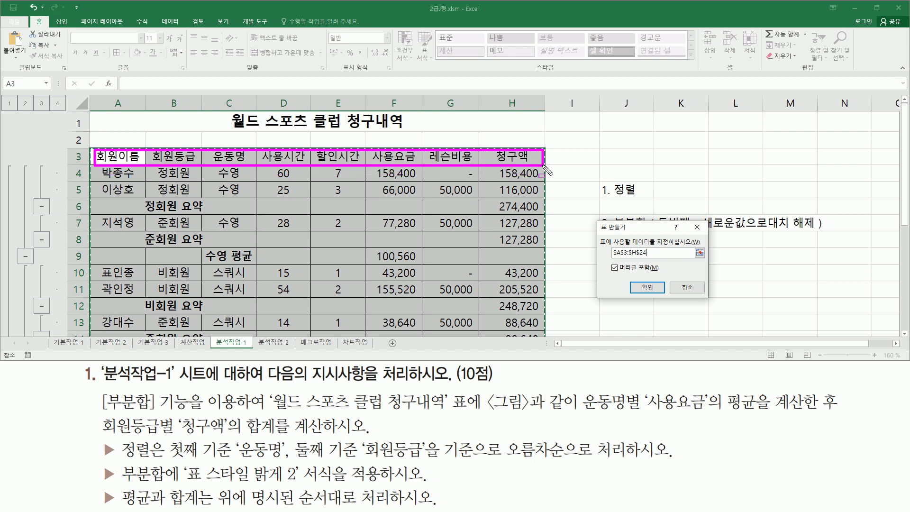
drag(612, 274, 661, 274)
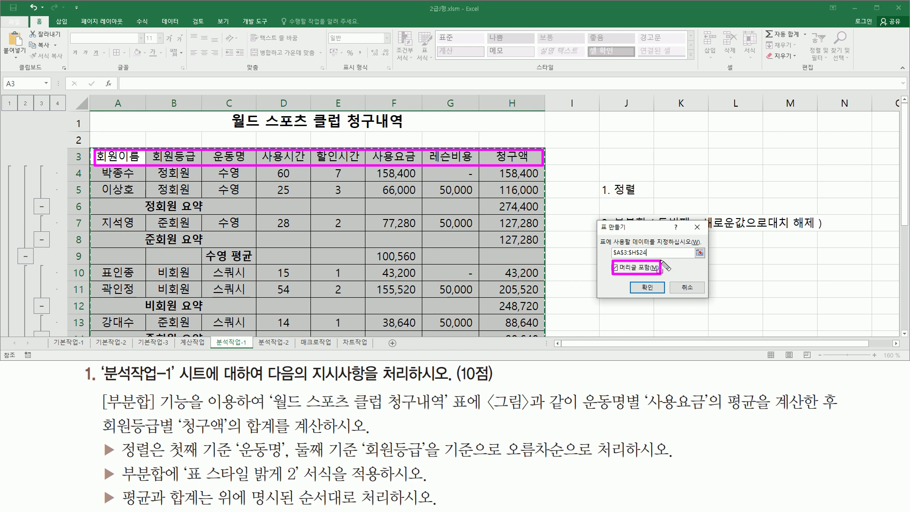
key(Escape)
drag(608, 259, 623, 277)
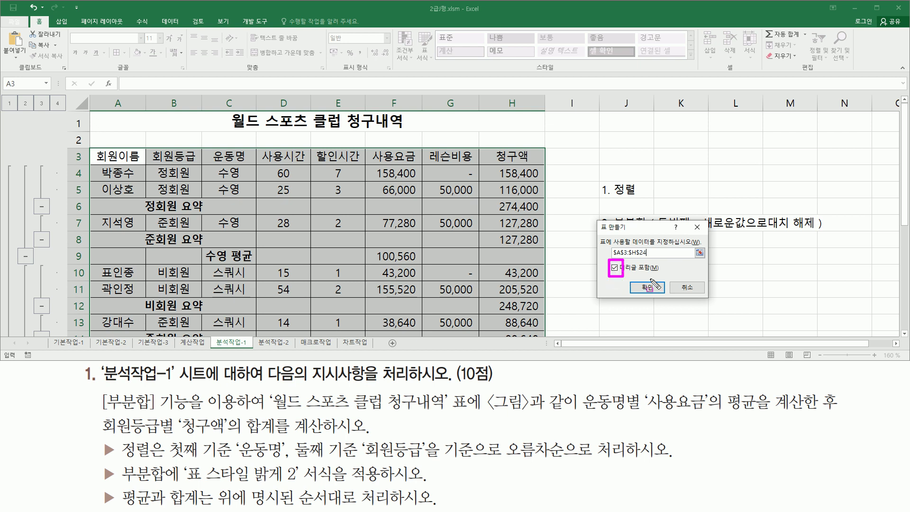
drag(633, 277, 661, 297)
key(Escape)
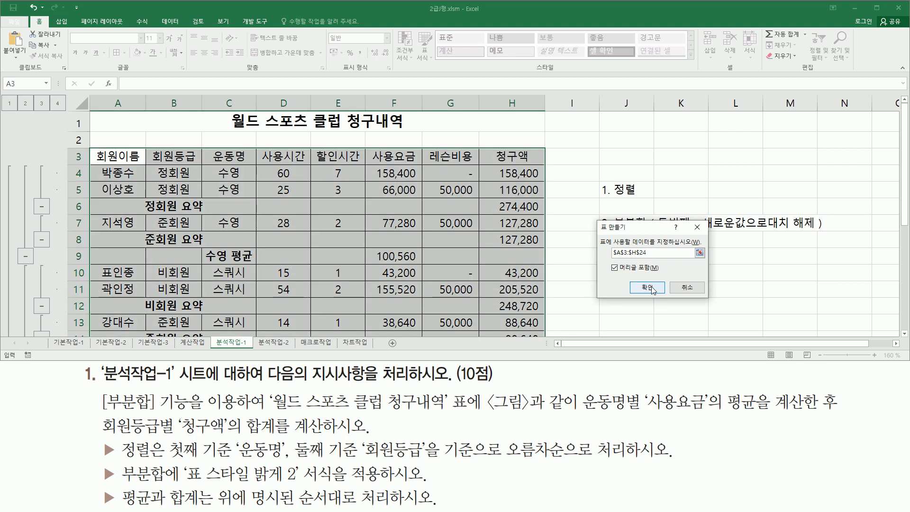
click(651, 288)
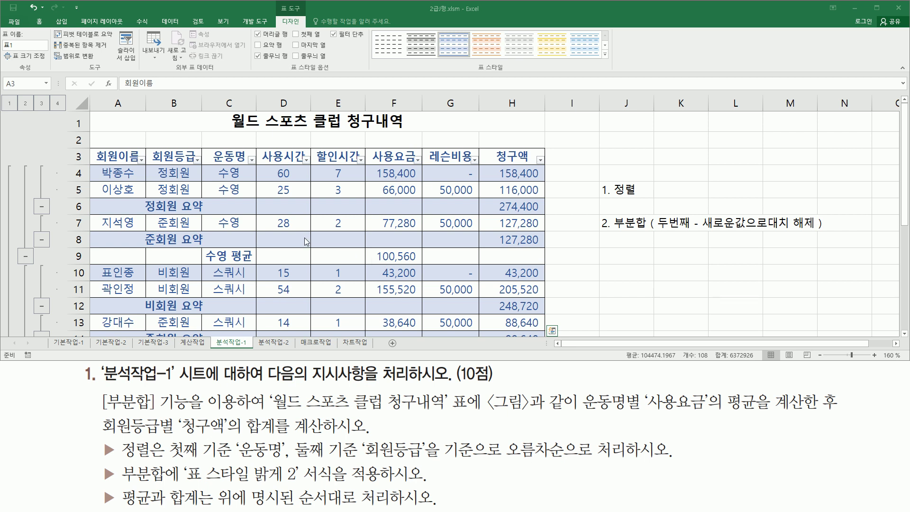
- Maximize the workbook window and review the formatted table from the header through 합계, including the 회원등급 요약 rows
scroll(368, 243, down, 7)
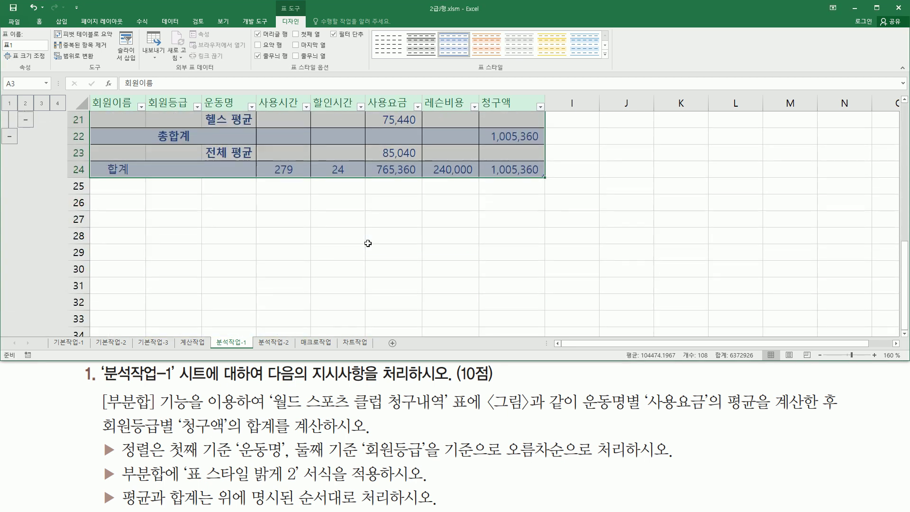
double_click(402, 8)
scroll(351, 300, up, 7)
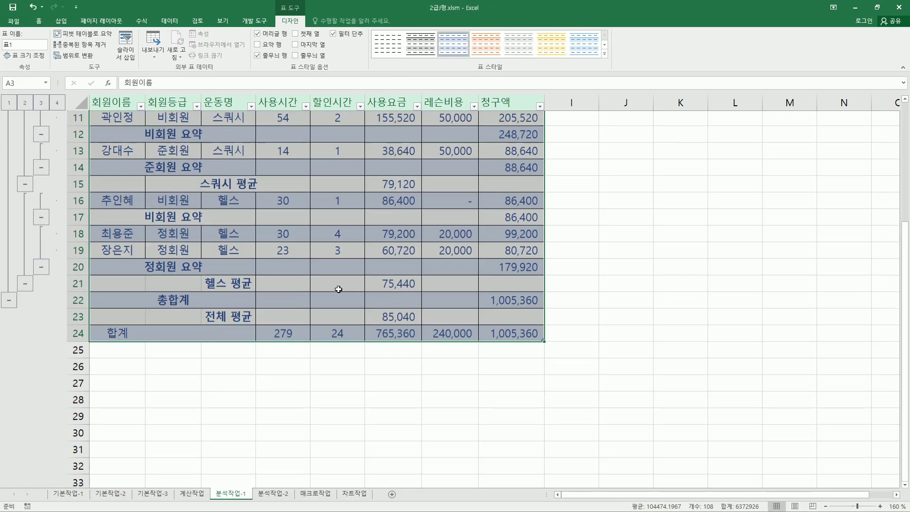
click(626, 300)
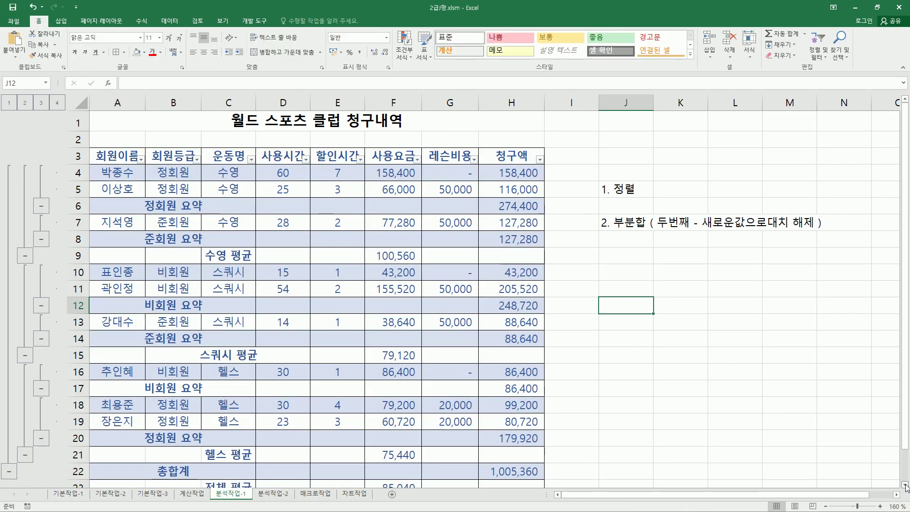
click(905, 485)
click(905, 485)
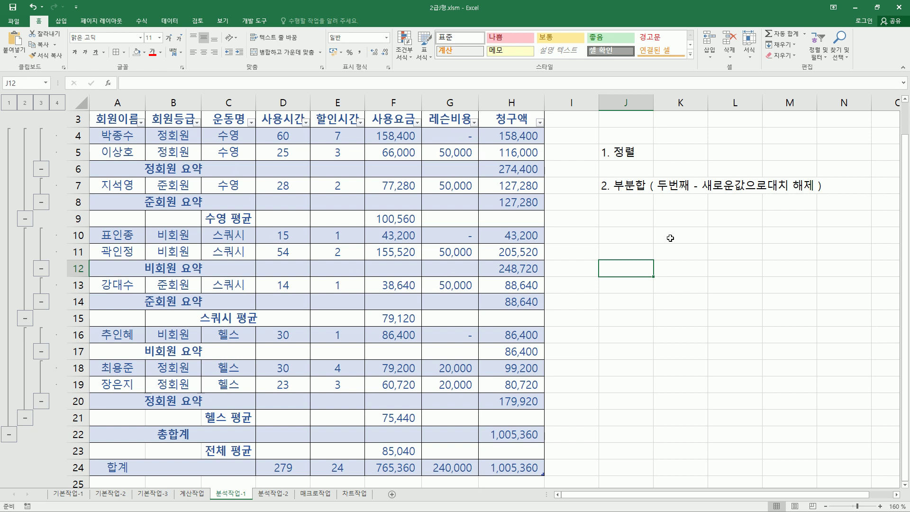
mouse_move(91, 114)
mouse_down()
mouse_move(472, 462)
mouse_move(558, 484)
mouse_up()
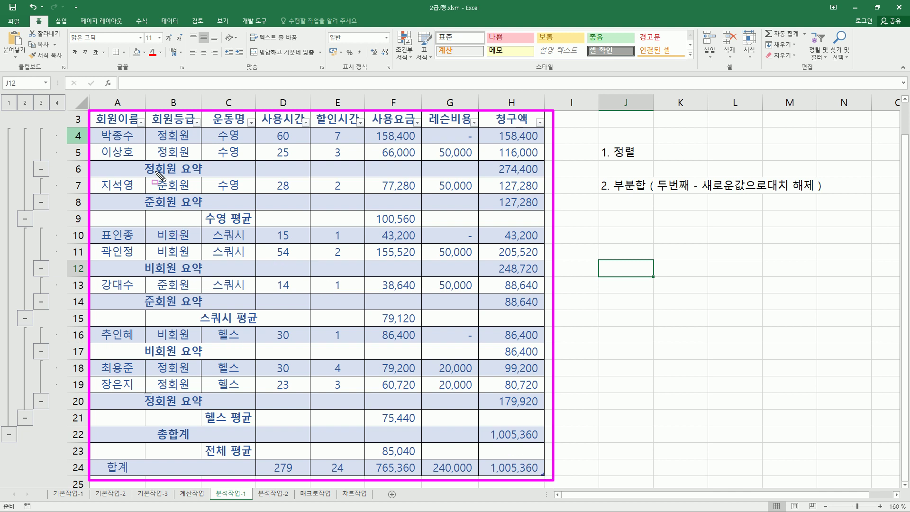
drag(145, 158, 204, 179)
drag(145, 195, 204, 210)
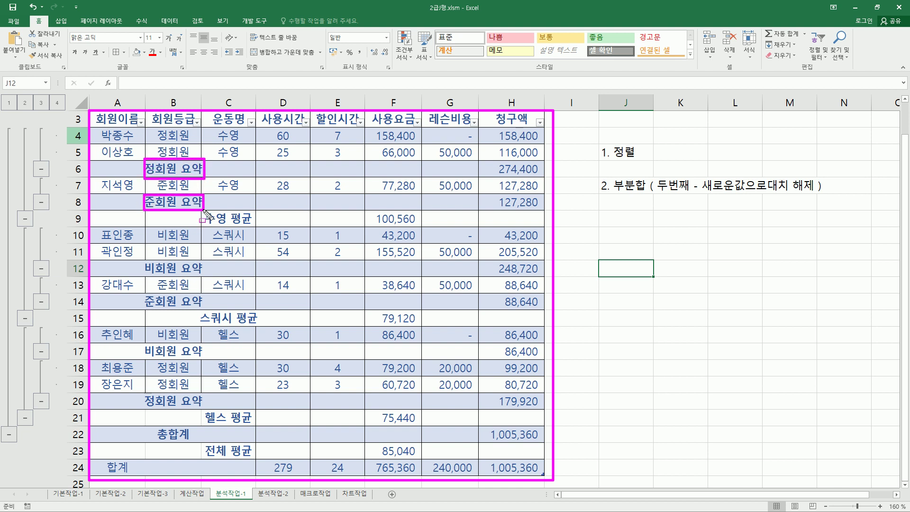
- Auto-fit the widths of column B (회원등급) and column C (운동명) to their 요약 and 평균 labels
drag(169, 95, 181, 111)
drag(197, 311, 258, 326)
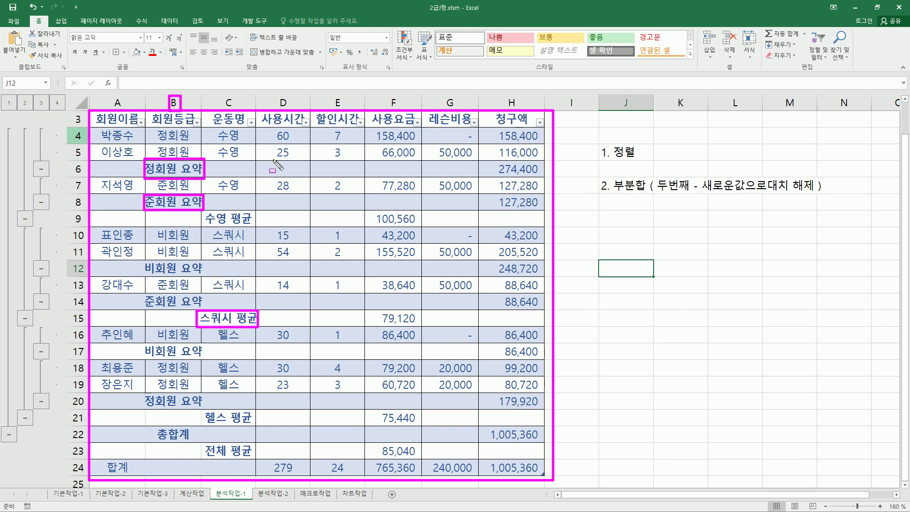
drag(224, 95, 236, 110)
key(Escape)
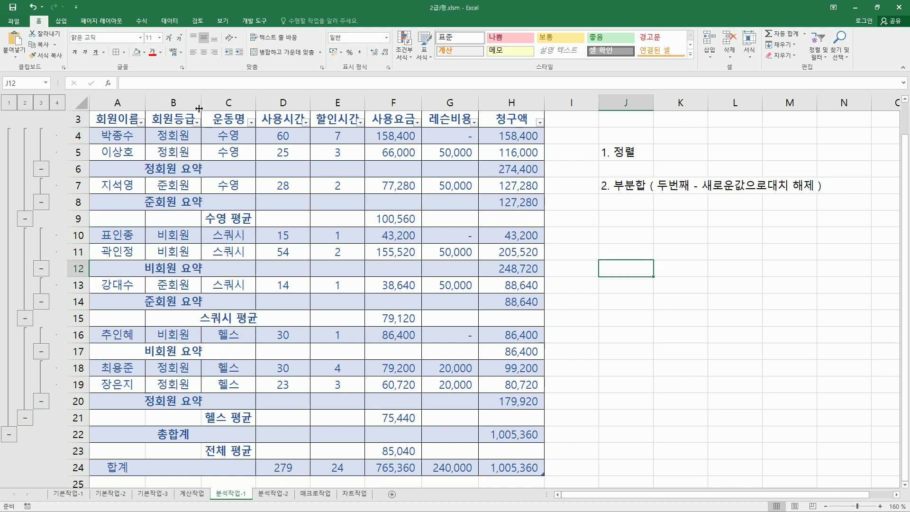
drag(198, 91, 209, 114)
key(Escape)
double_click(201, 104)
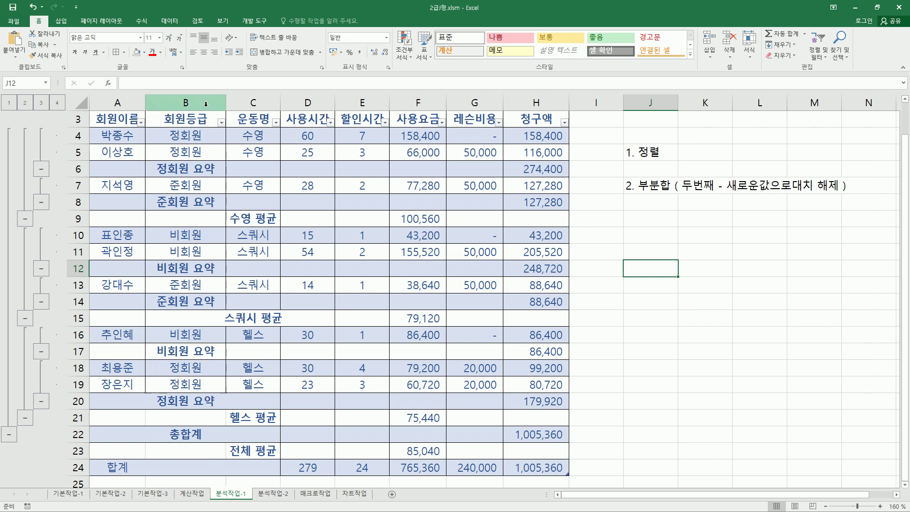
double_click(280, 105)
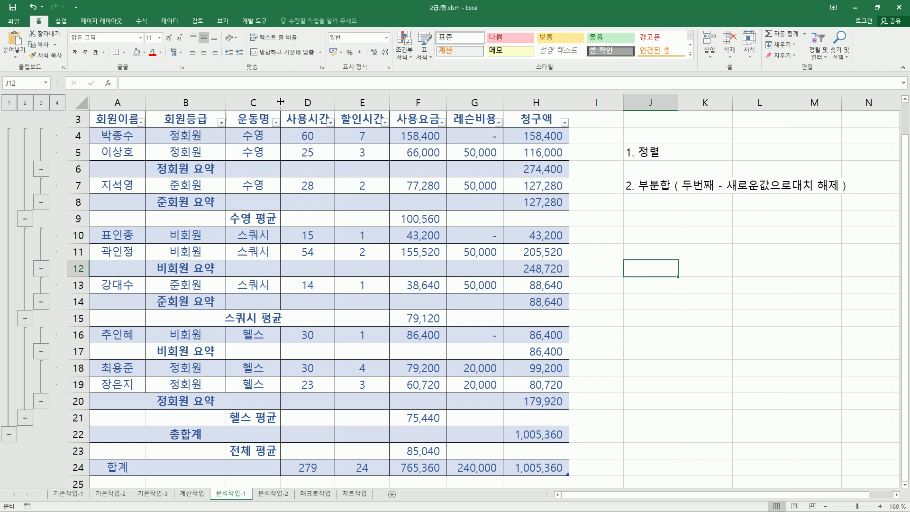
double_click(280, 101)
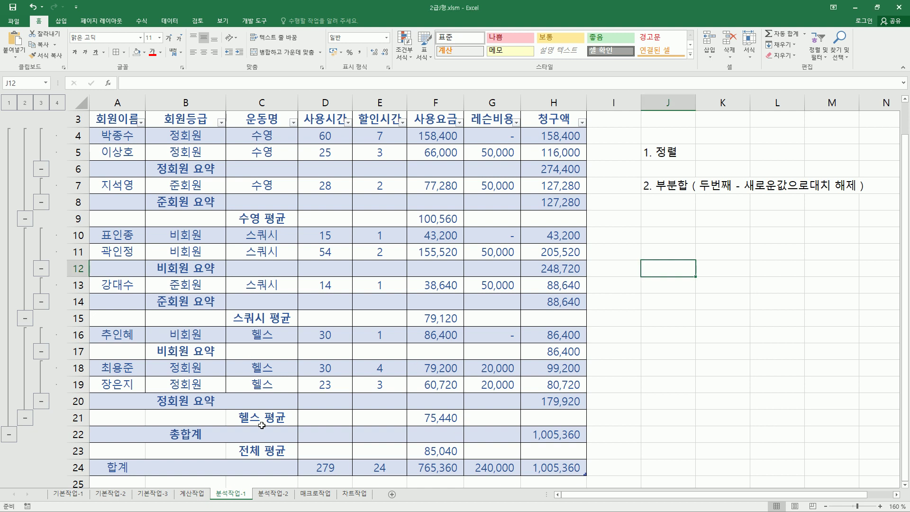
- Review the formatted 월드 스포츠 클럽 청구내역 table from its title through the 합계 row, including the outline levels beside it
scroll(424, 326, up, 1)
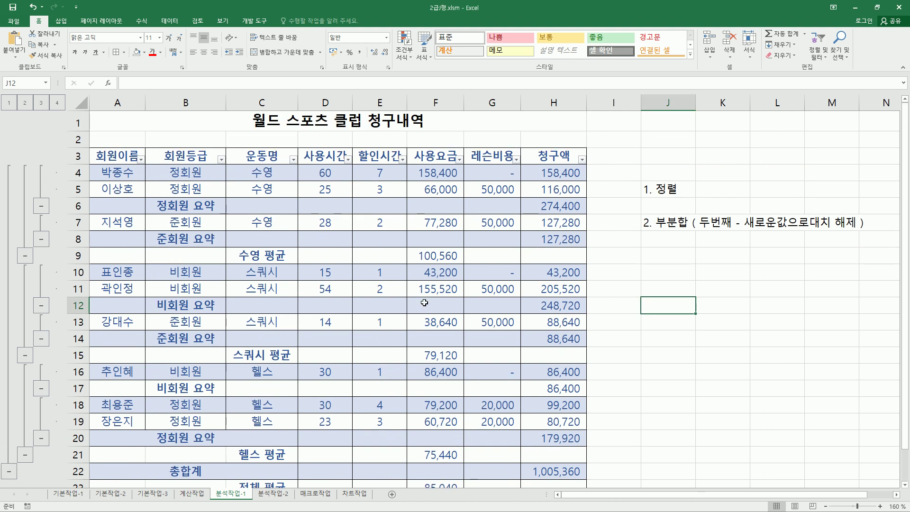
click(906, 486)
click(905, 486)
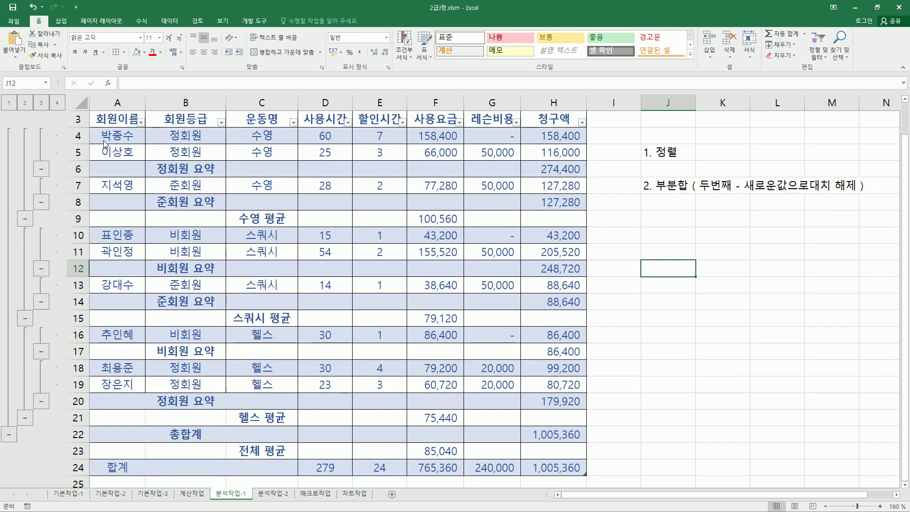
mouse_move(90, 110)
mouse_down()
mouse_move(97, 264)
mouse_move(549, 507)
mouse_move(589, 477)
mouse_up()
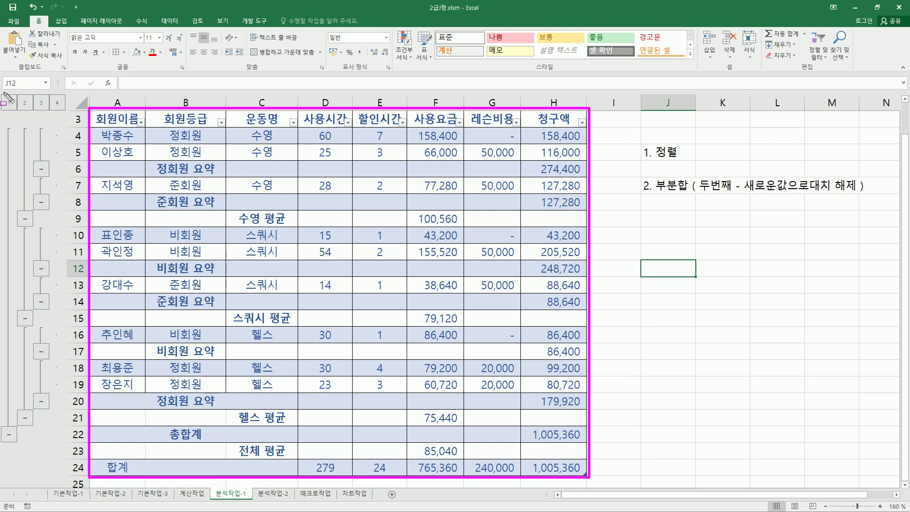
drag(3, 92, 66, 457)
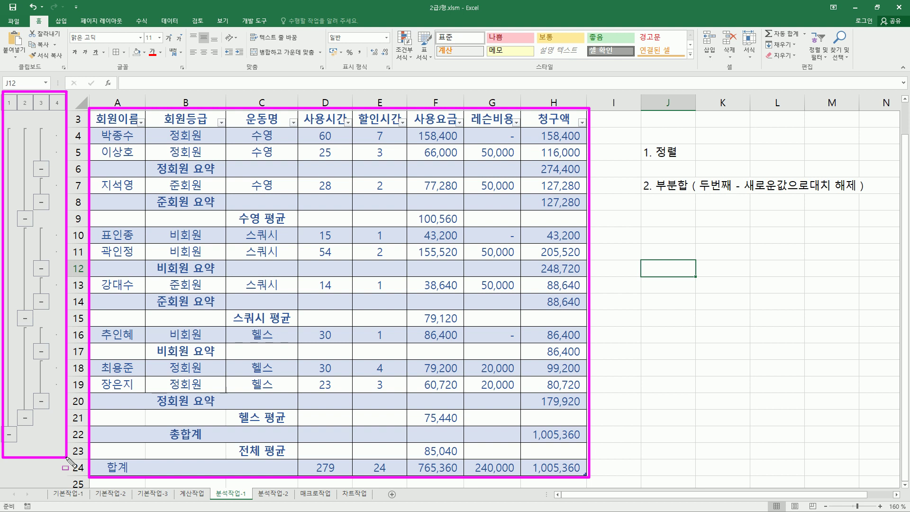
key(Escape)
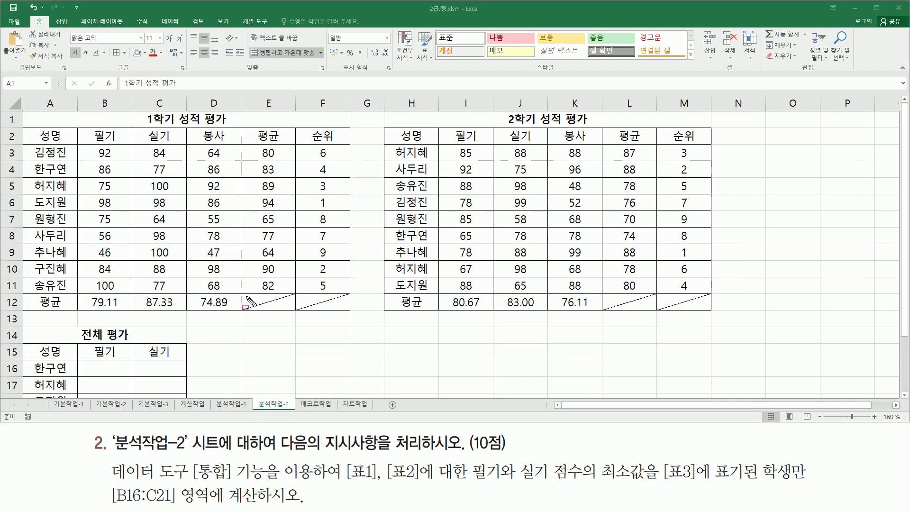
- Examine the 분석작업-2 sheet's task heading and its two source tables, 1학기 성적 평가 and 2학기 성적 평가
mouse_move(108, 432)
mouse_down()
mouse_move(126, 451)
mouse_move(192, 458)
mouse_up()
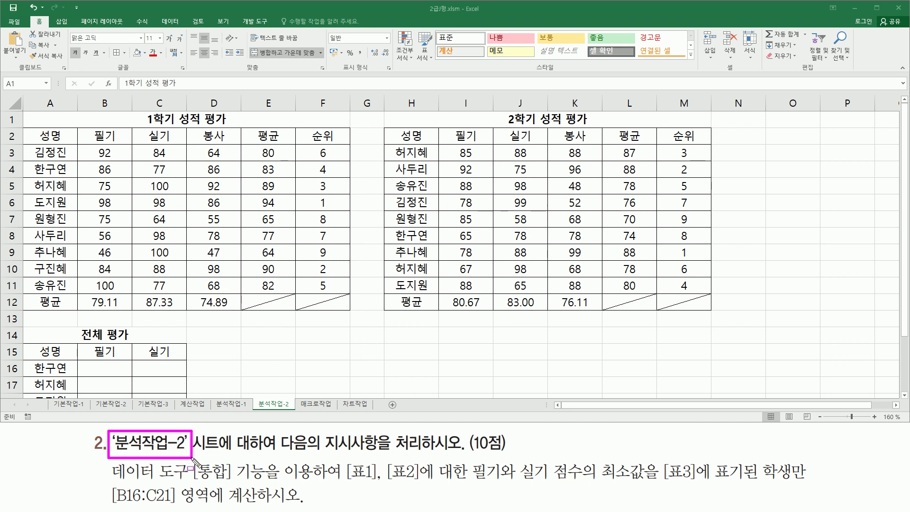
drag(280, 453, 462, 453)
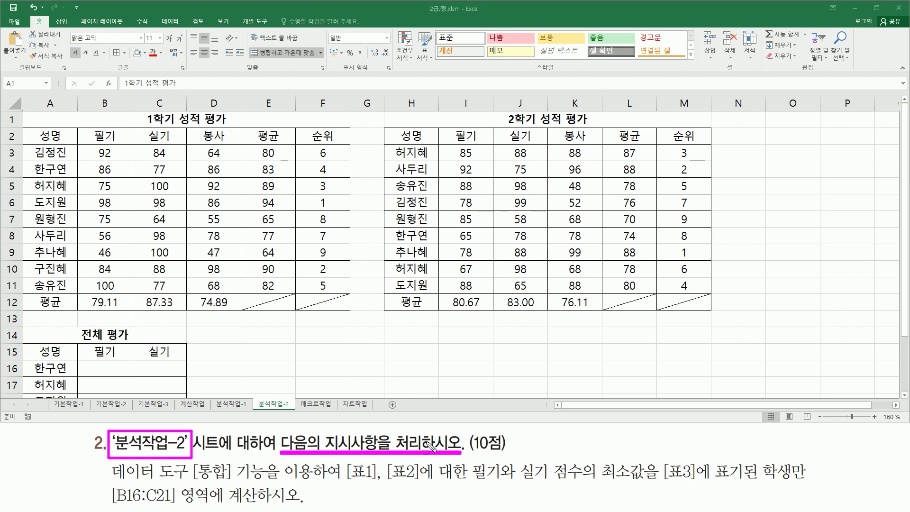
key(Escape)
mouse_move(18, 111)
mouse_down()
mouse_move(34, 138)
mouse_move(304, 309)
mouse_move(359, 315)
mouse_up()
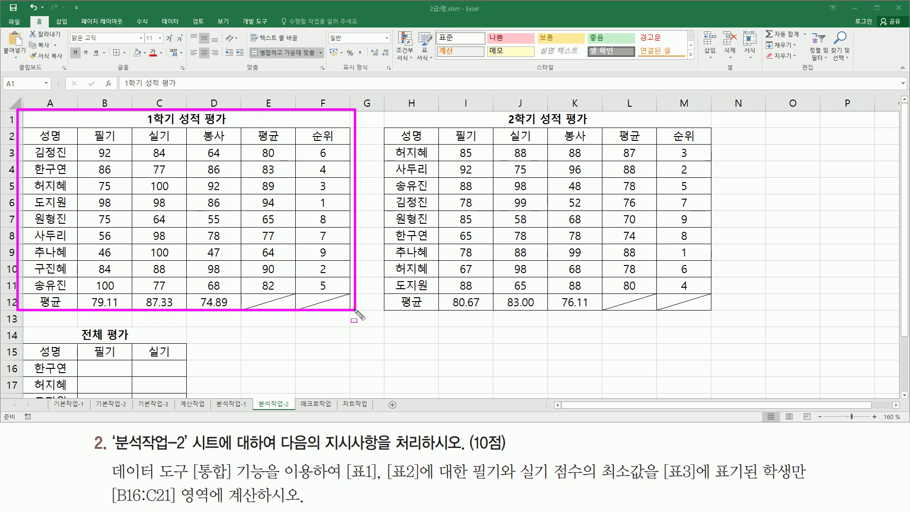
mouse_move(382, 111)
mouse_down()
mouse_move(496, 305)
mouse_move(718, 316)
mouse_up()
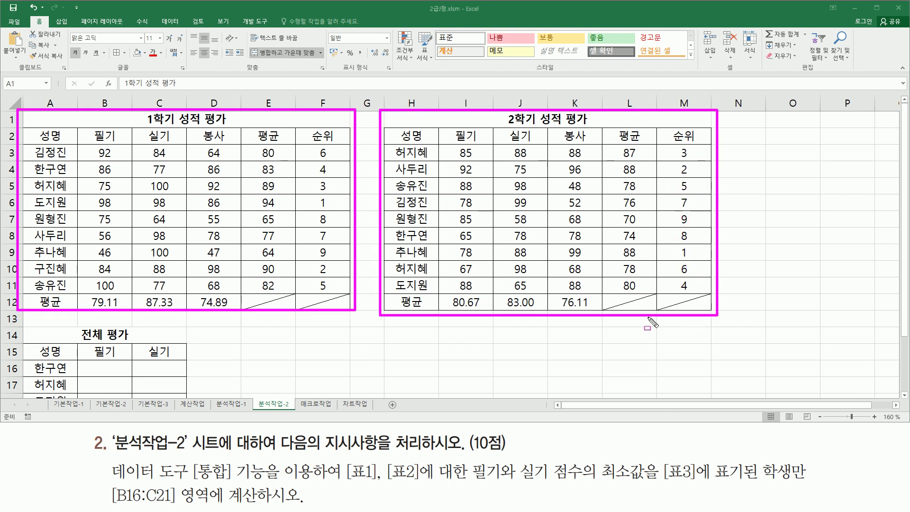
key(Escape)
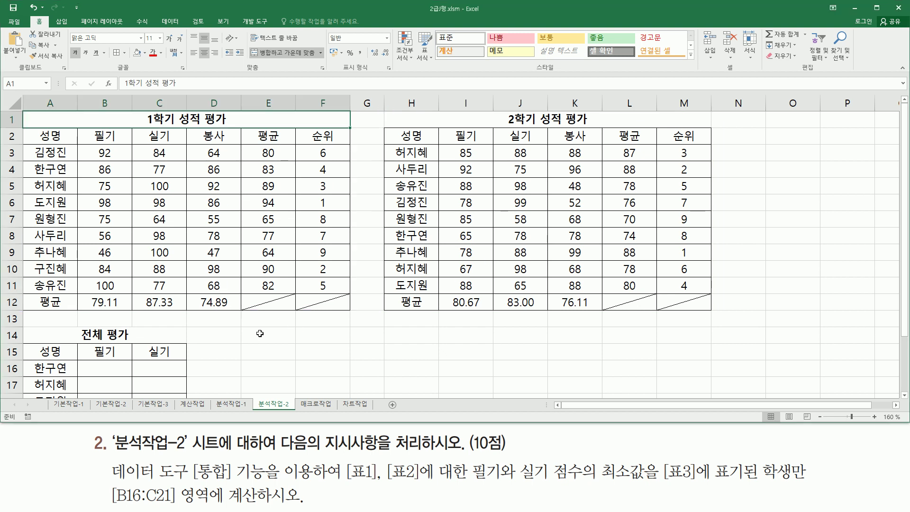
- Examine the 전체 평가 table and the instruction to consolidate 필기 and 실기 minimum scores for its listed students
scroll(905, 400, down, 2)
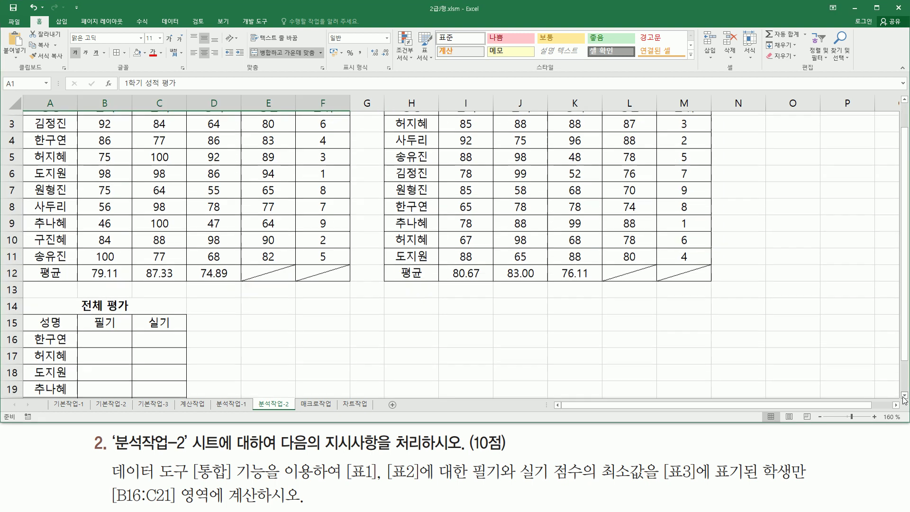
drag(24, 229, 190, 367)
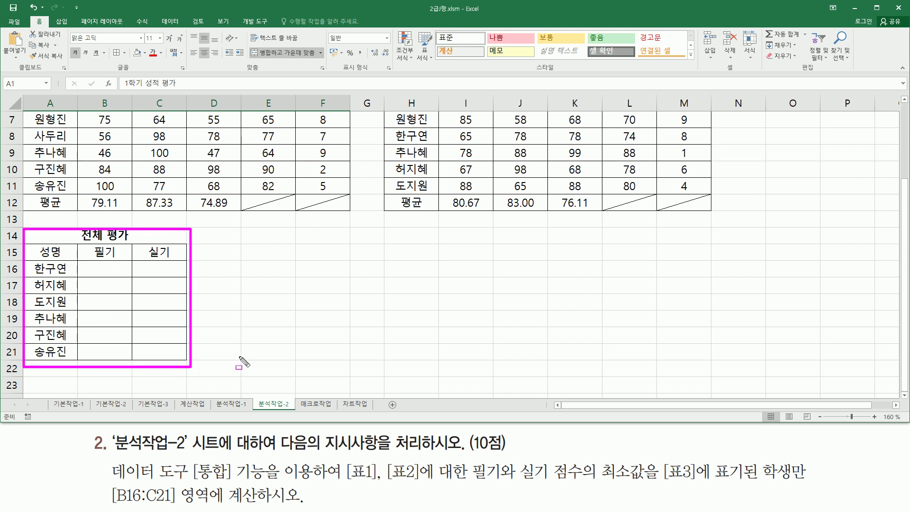
key(Escape)
mouse_move(189, 457)
mouse_down()
mouse_move(201, 475)
mouse_move(269, 487)
mouse_up()
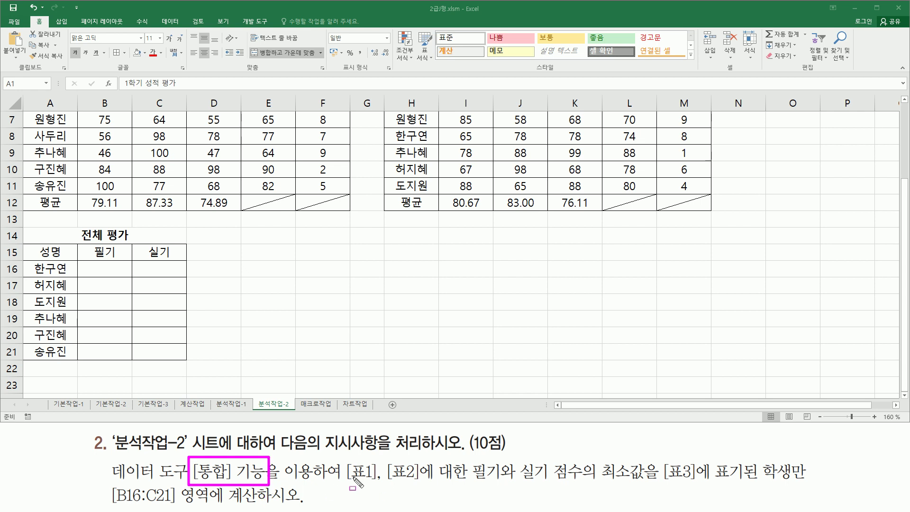
drag(341, 487, 426, 487)
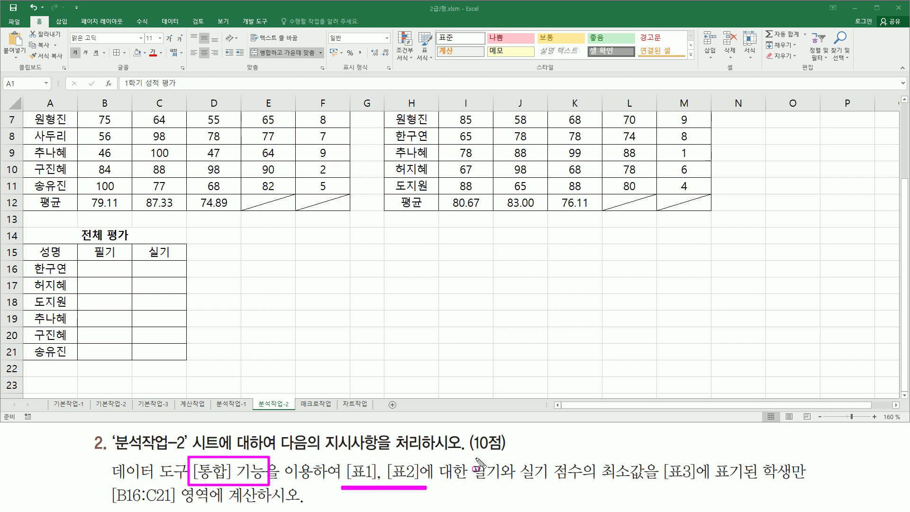
mouse_move(470, 457)
mouse_down()
mouse_move(549, 488)
mouse_move(642, 481)
mouse_move(604, 485)
mouse_up()
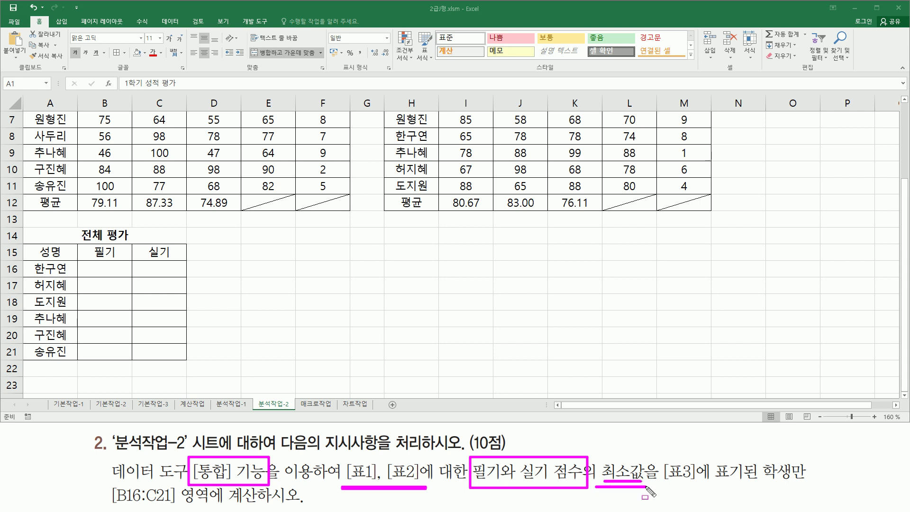
drag(712, 485, 805, 485)
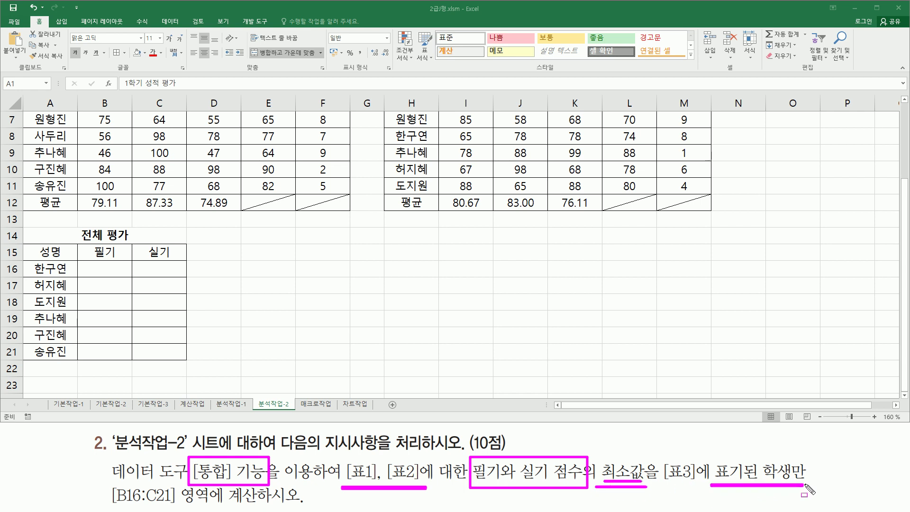
drag(191, 503, 305, 501)
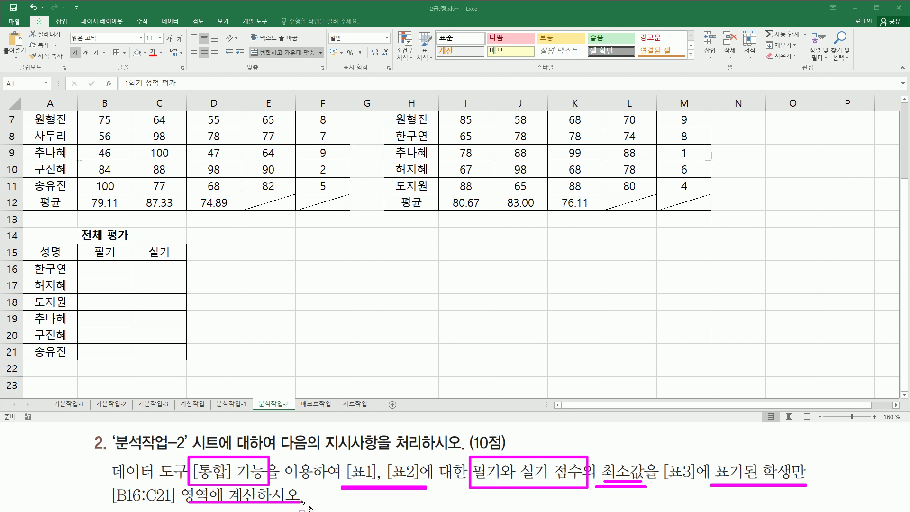
key(Escape)
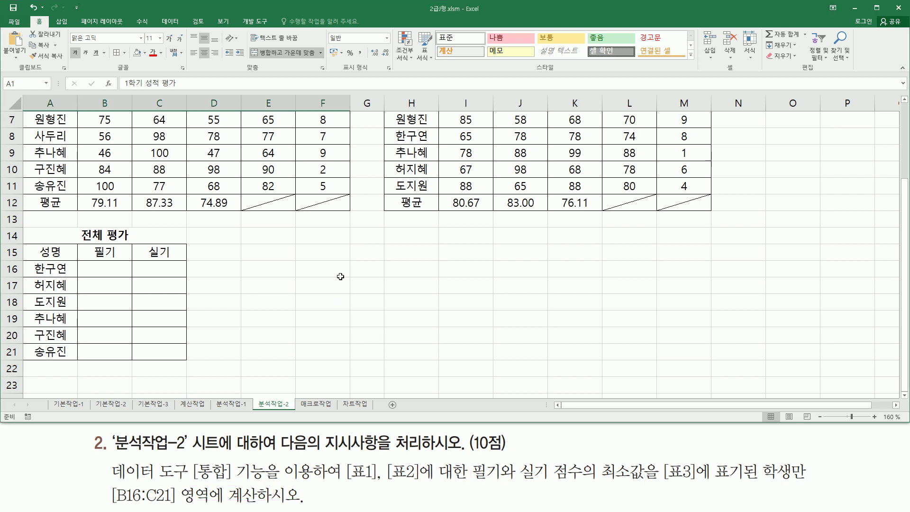
- Compare the 성명 columns of both semester tables with 전체 평가, and check the blank result range B16:C21 and required 최소값 function
scroll(88, 199, up, 2)
drag(28, 144, 68, 288)
drag(391, 145, 429, 277)
key(Escape)
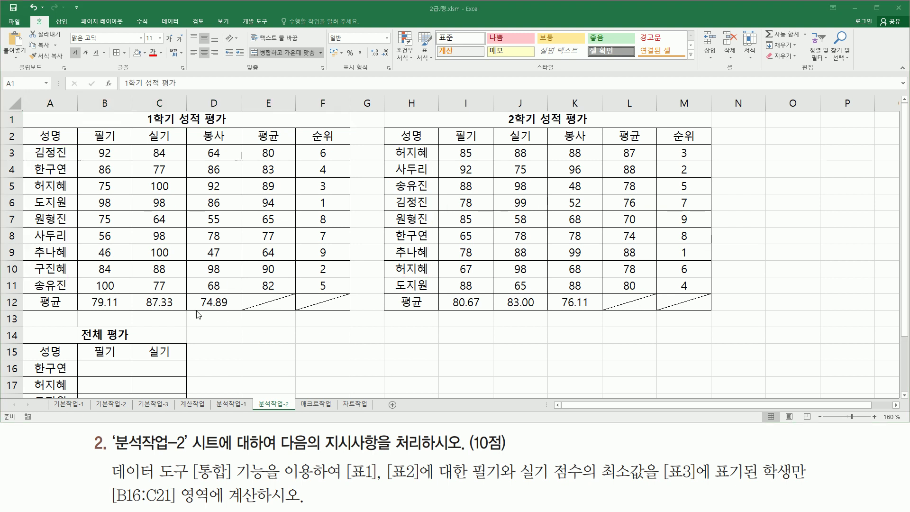
scroll(97, 226, down, 3)
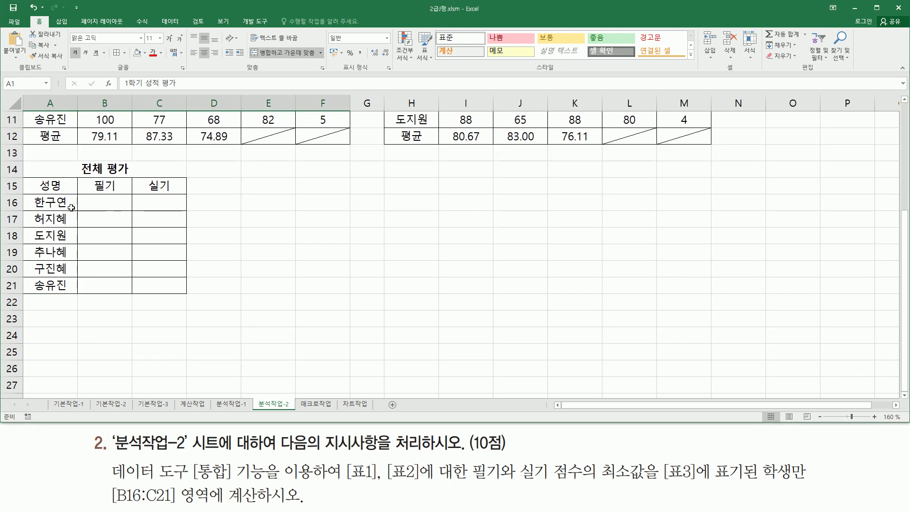
drag(29, 195, 71, 293)
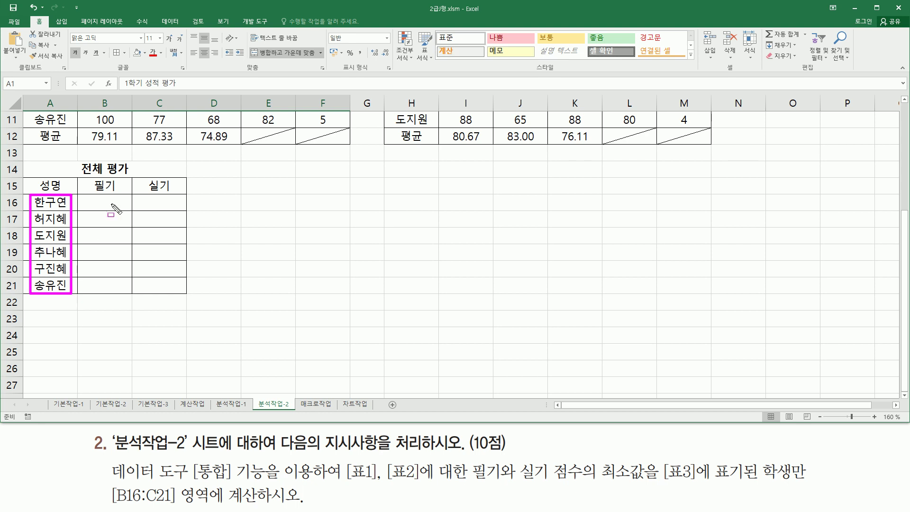
mouse_move(87, 197)
mouse_down()
mouse_move(105, 254)
mouse_move(184, 292)
mouse_up()
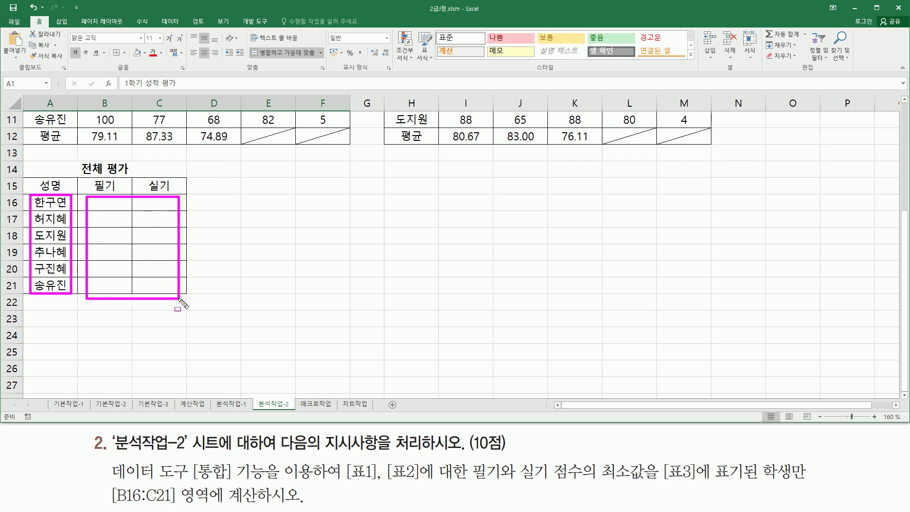
drag(598, 457, 646, 486)
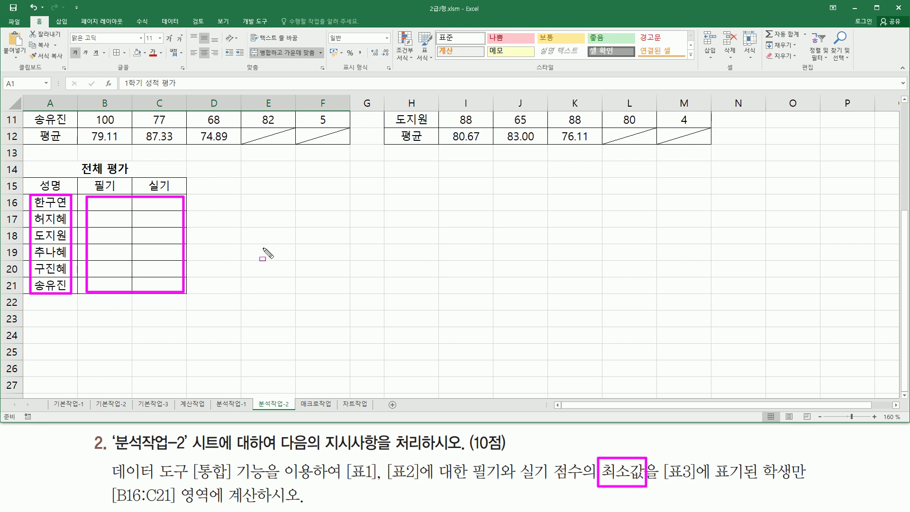
key(Escape)
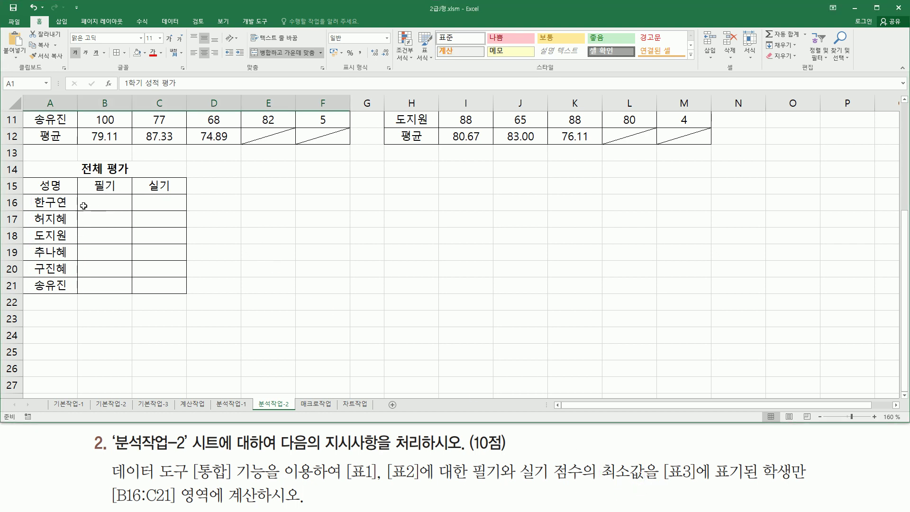
- Select A15:C21 in the 전체 평가 table, including its headers and 성명 column, and open 통합 (Consolidate) for it
mouse_move(26, 179)
mouse_down()
mouse_move(136, 297)
mouse_move(188, 297)
mouse_up()
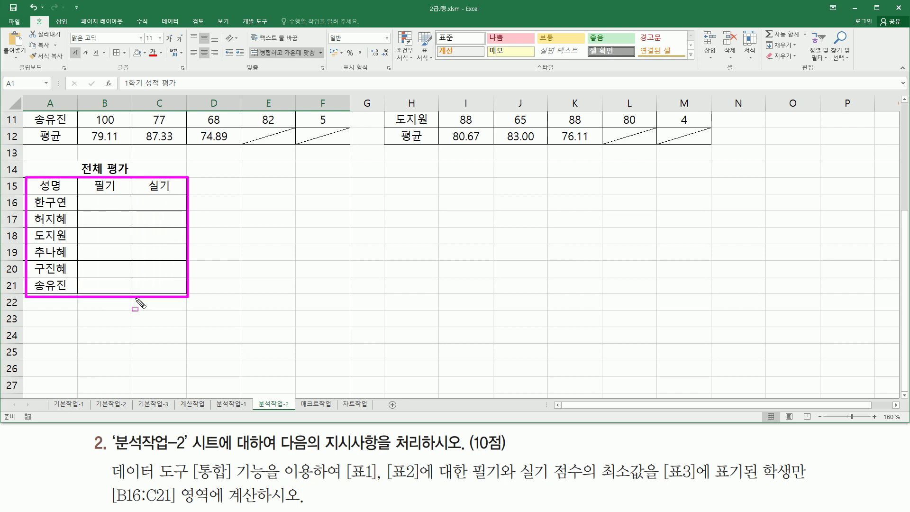
key(Escape)
click(43, 185)
drag(43, 185, 154, 287)
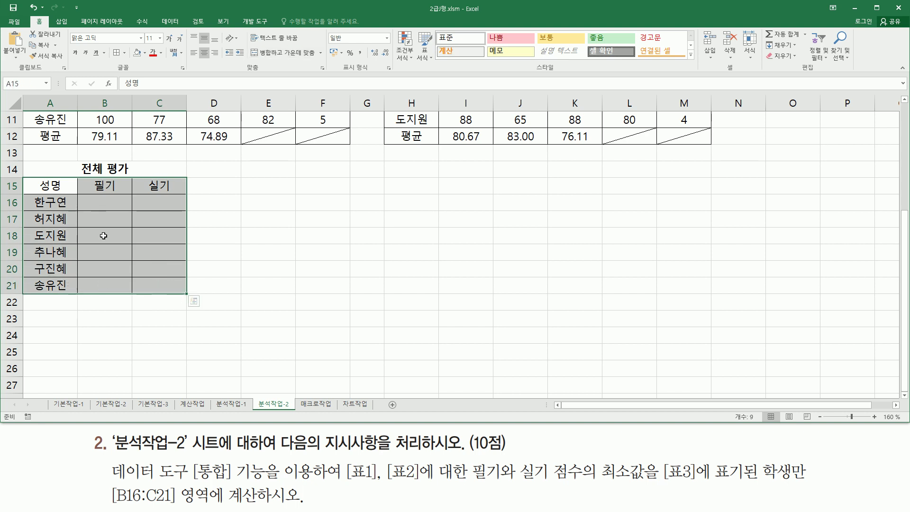
scroll(103, 236, up, 4)
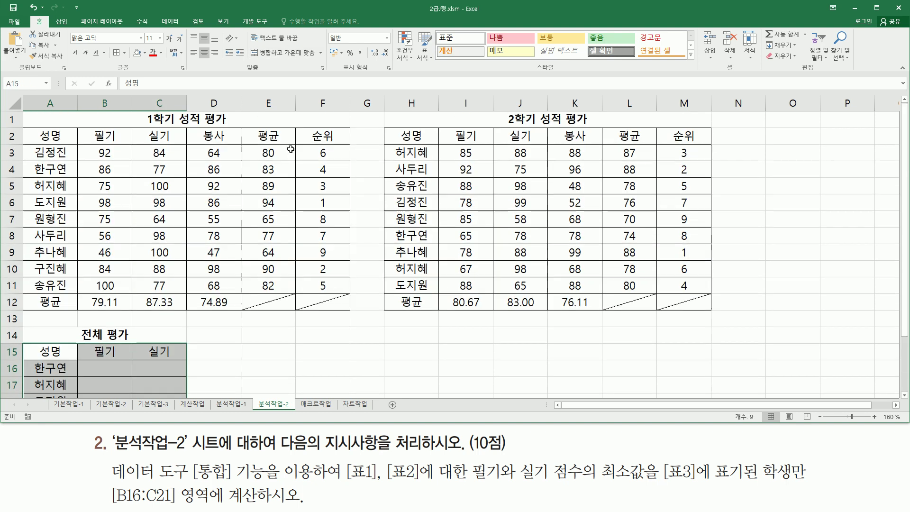
click(172, 21)
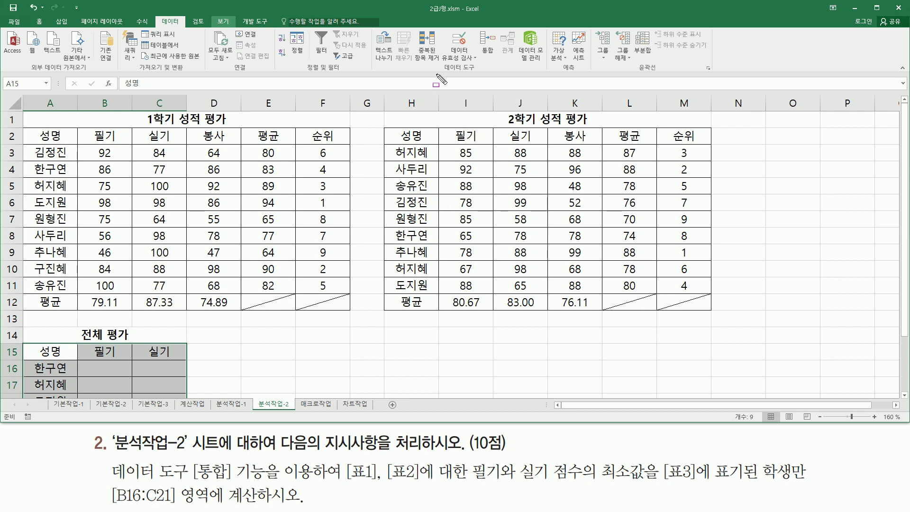
click(487, 46)
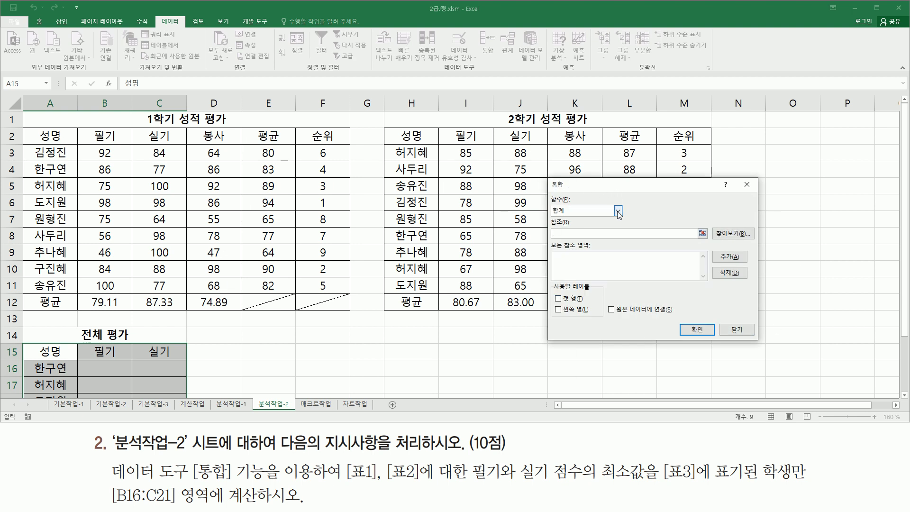
drag(472, 484, 550, 484)
drag(595, 458, 648, 493)
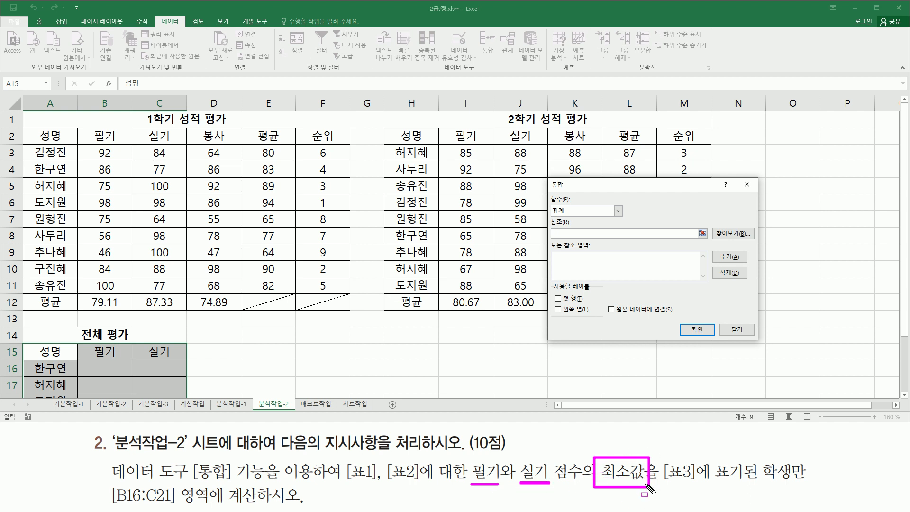
- Set the consolidation function to 최소값 (minimum)
drag(546, 193, 637, 223)
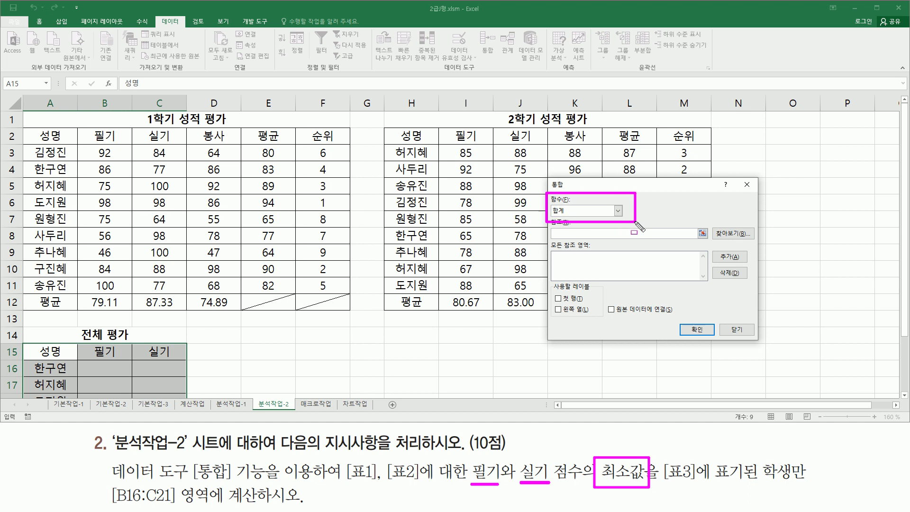
click(618, 211)
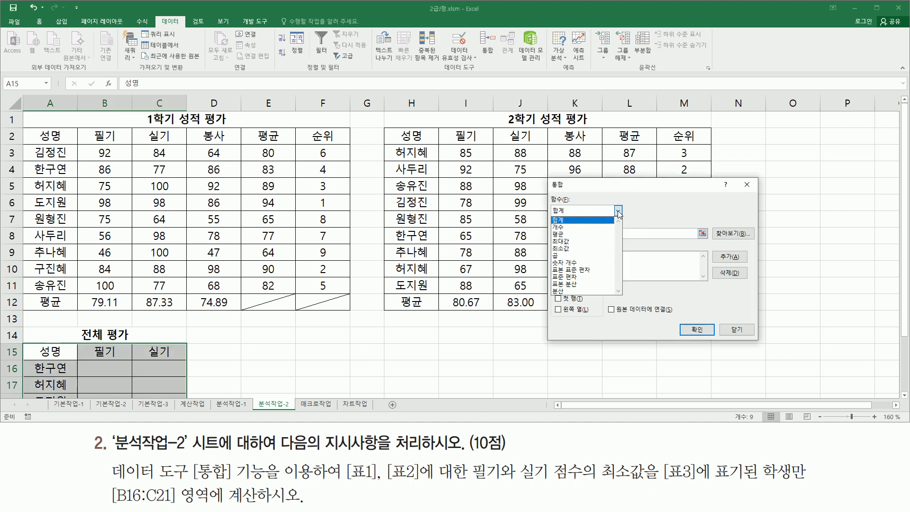
click(587, 249)
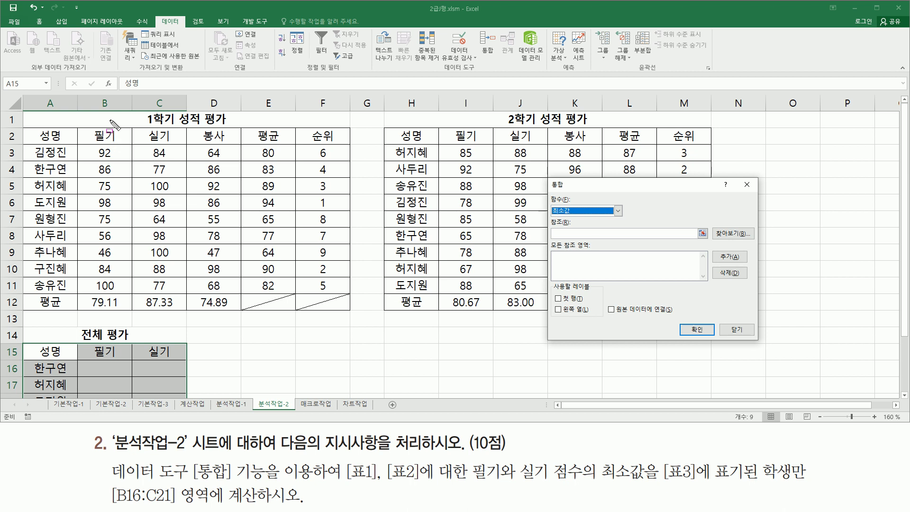
- Add the 1학기 성적 평가 range A2:F11, including headers but not the 평균 row, as a consolidation reference
mouse_move(14, 108)
mouse_down()
mouse_move(108, 212)
mouse_move(353, 309)
mouse_up()
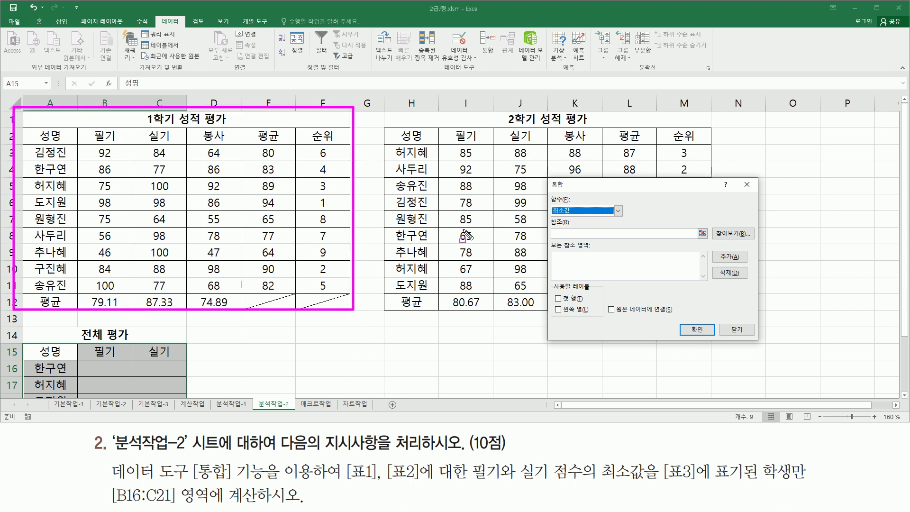
mouse_move(386, 107)
mouse_down()
mouse_move(731, 280)
mouse_move(724, 311)
mouse_up()
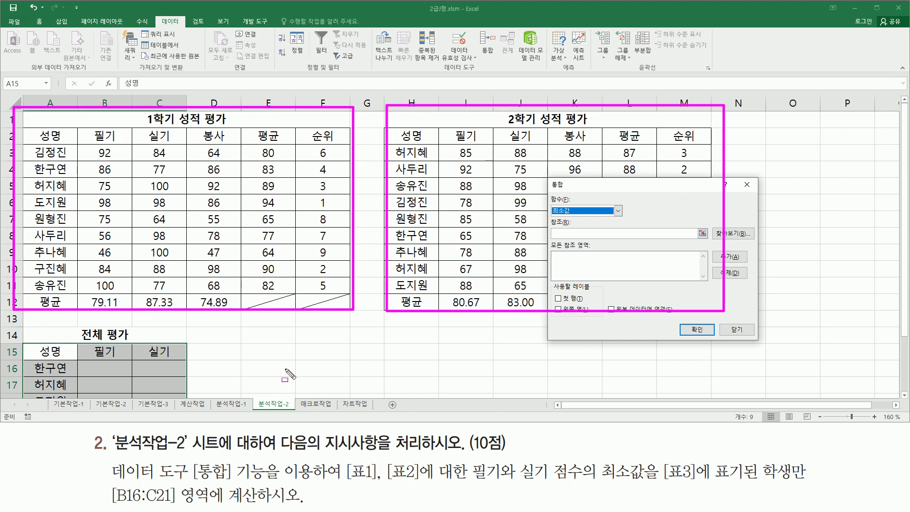
click(570, 232)
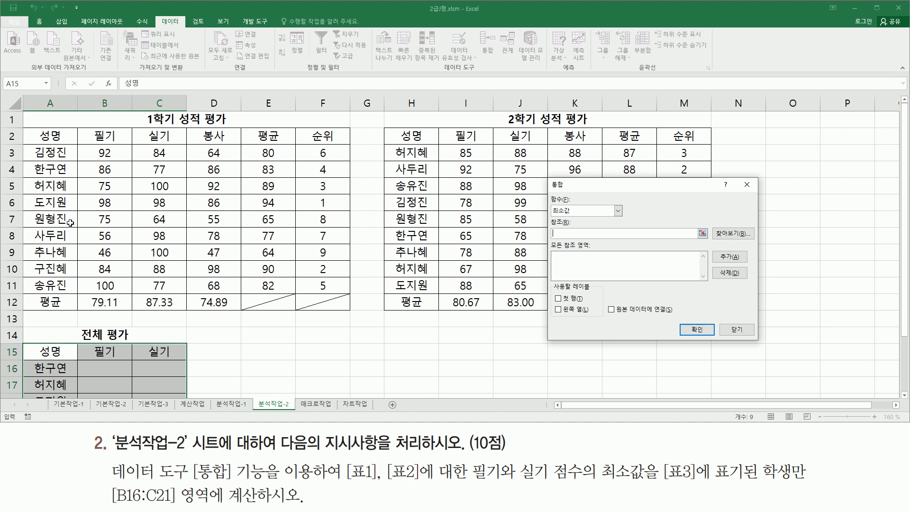
mouse_move(25, 129)
mouse_down()
mouse_move(121, 156)
mouse_move(305, 254)
mouse_move(348, 292)
mouse_up()
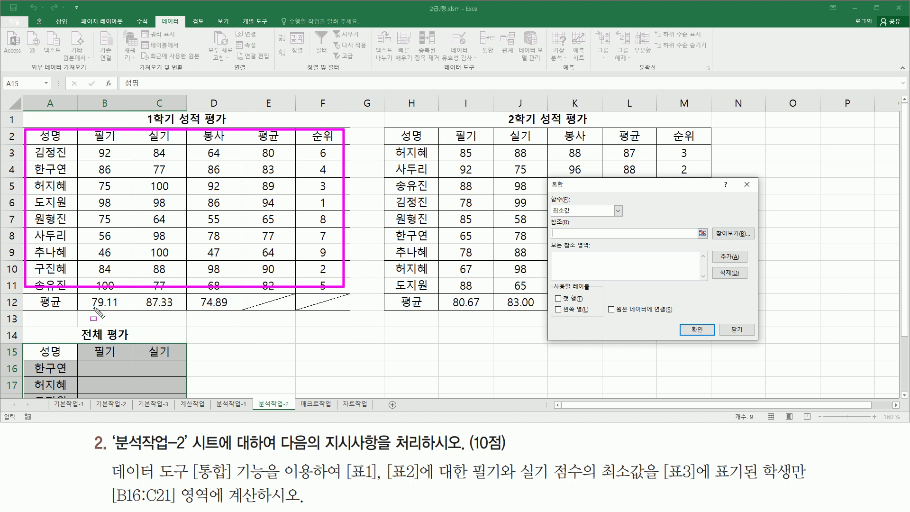
drag(29, 297, 279, 313)
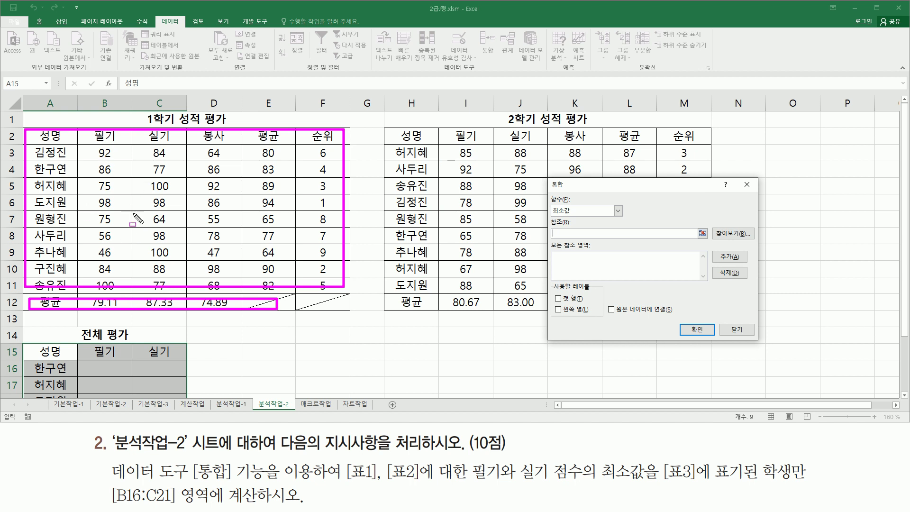
drag(390, 297, 550, 311)
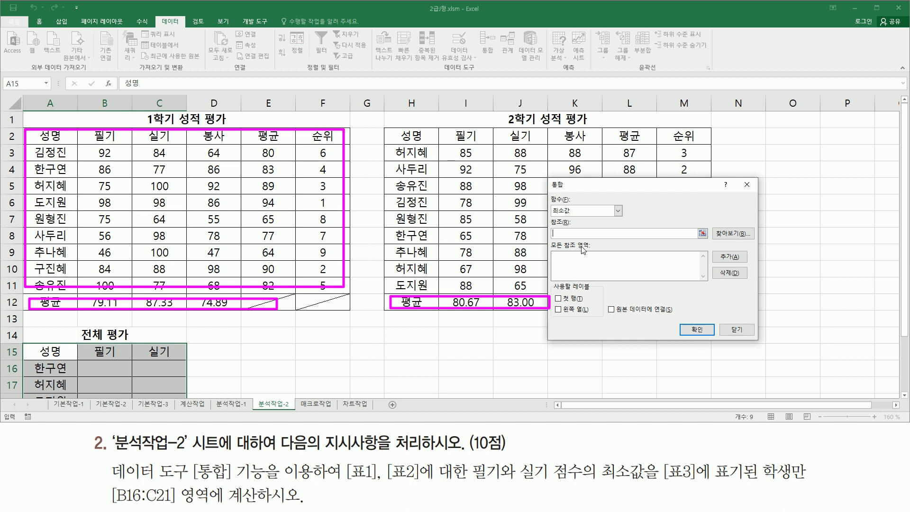
key(Escape)
mouse_move(50, 135)
mouse_down()
mouse_move(198, 201)
mouse_move(335, 280)
mouse_up()
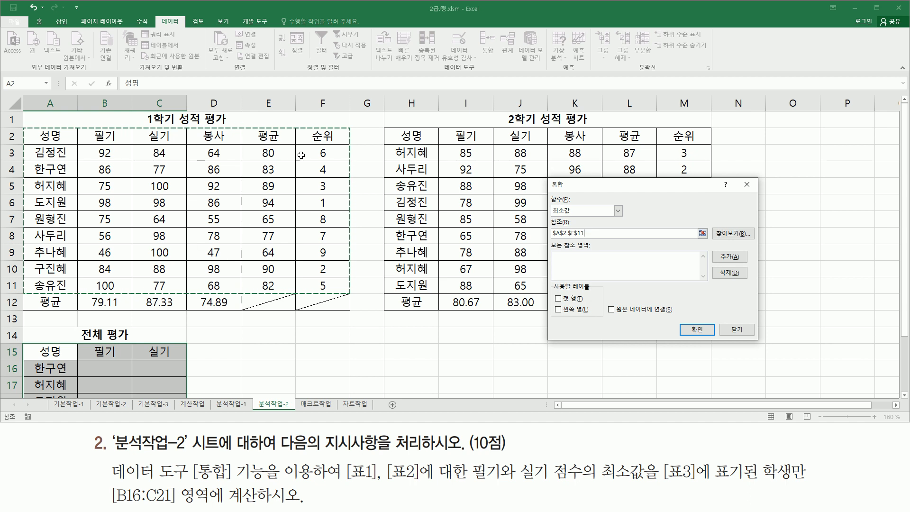
click(723, 256)
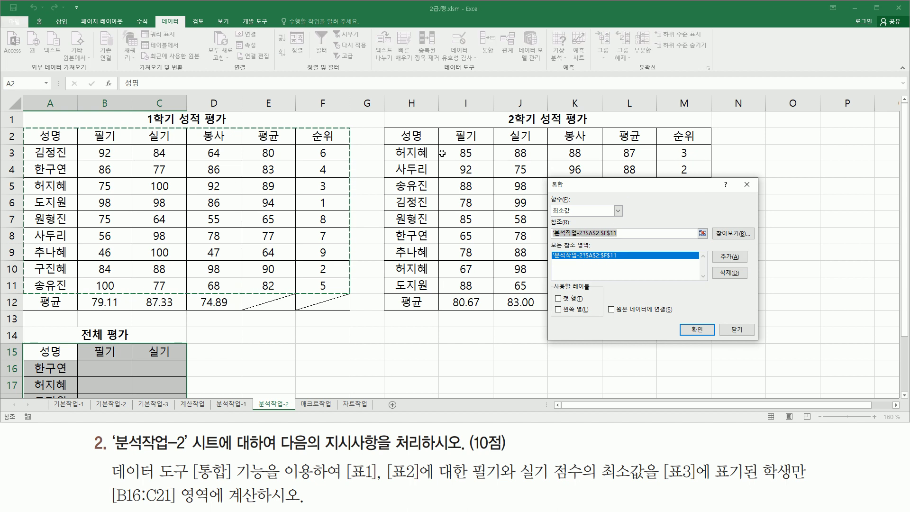
- Add the 2학기 성적 평가 range H2:M11, without its 평균 row, as the second consolidation reference
click(417, 138)
drag(418, 138, 667, 283)
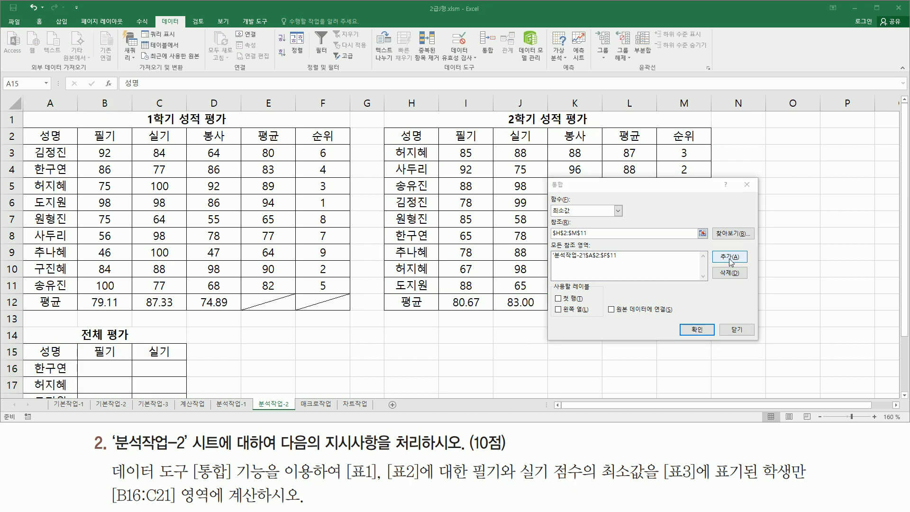
click(727, 261)
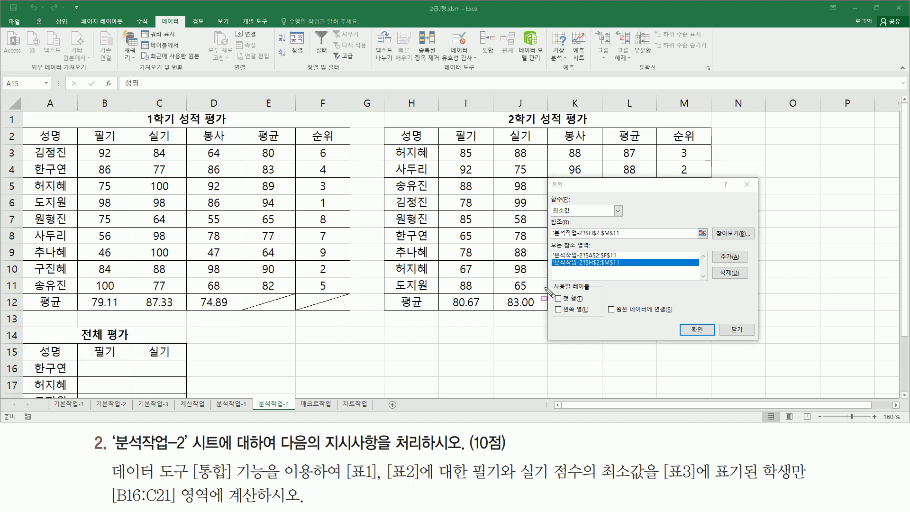
- Enable both 첫 행 (top row) and 왼쪽 열 (left column) as labels for the consolidation
drag(552, 305, 594, 318)
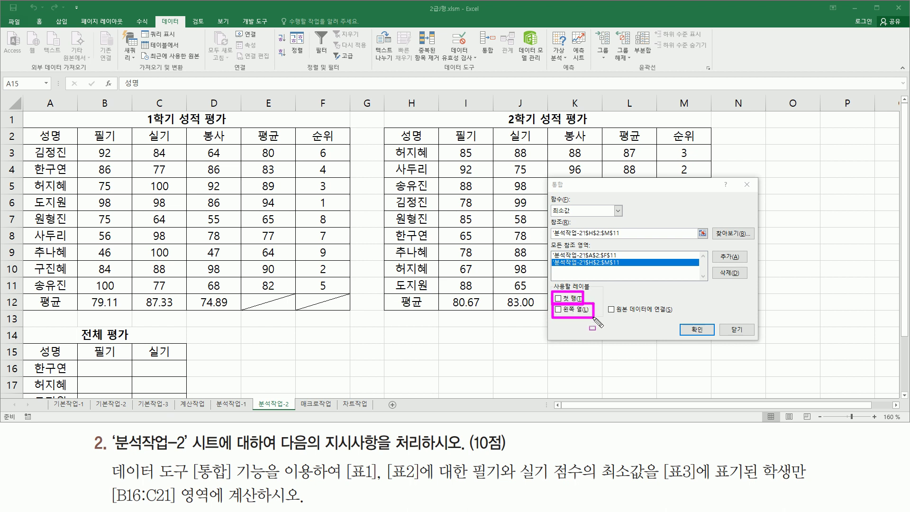
click(558, 298)
click(559, 309)
mouse_move(567, 291)
mouse_down()
mouse_move(550, 304)
mouse_move(571, 326)
mouse_up()
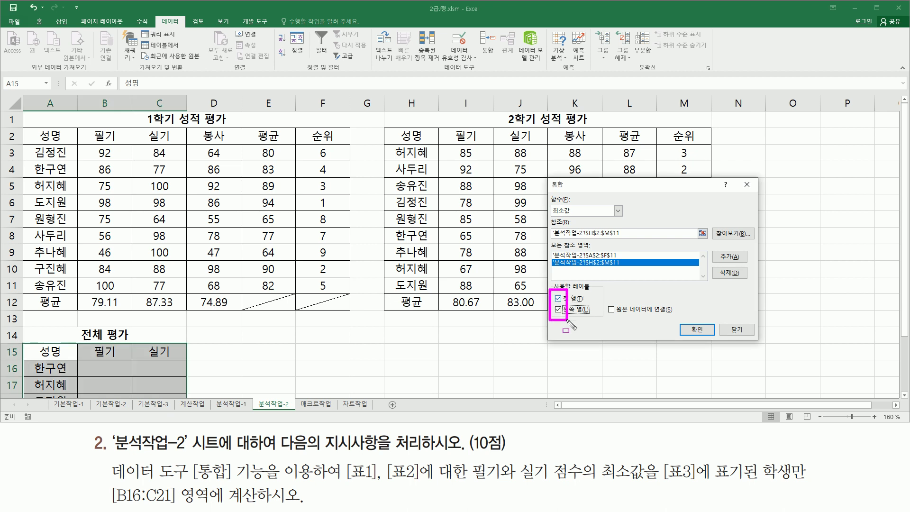
key(Escape)
- Review the function, both reference ranges and the label options, and run the consolidation into the 전체 평가 table
drag(682, 324, 711, 339)
mouse_move(551, 252)
mouse_down()
mouse_move(549, 264)
mouse_move(616, 258)
mouse_move(631, 271)
mouse_up()
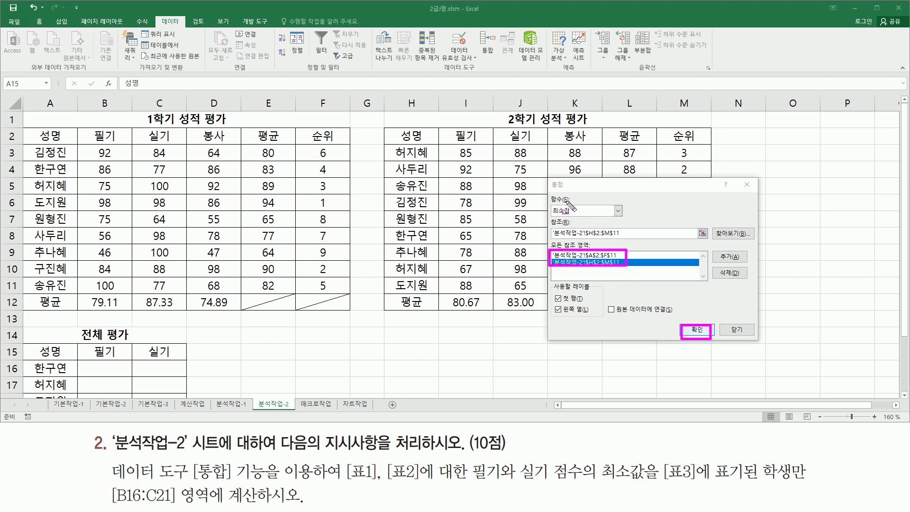
mouse_move(551, 194)
mouse_down()
mouse_move(551, 217)
mouse_move(625, 222)
mouse_up()
mouse_move(595, 290)
mouse_down()
mouse_move(551, 291)
mouse_move(564, 319)
mouse_move(596, 318)
mouse_up()
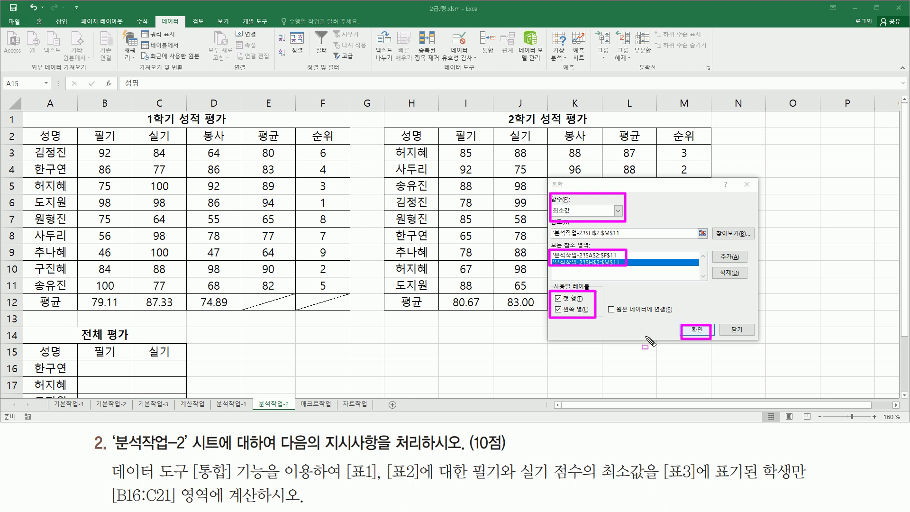
key(Escape)
click(695, 331)
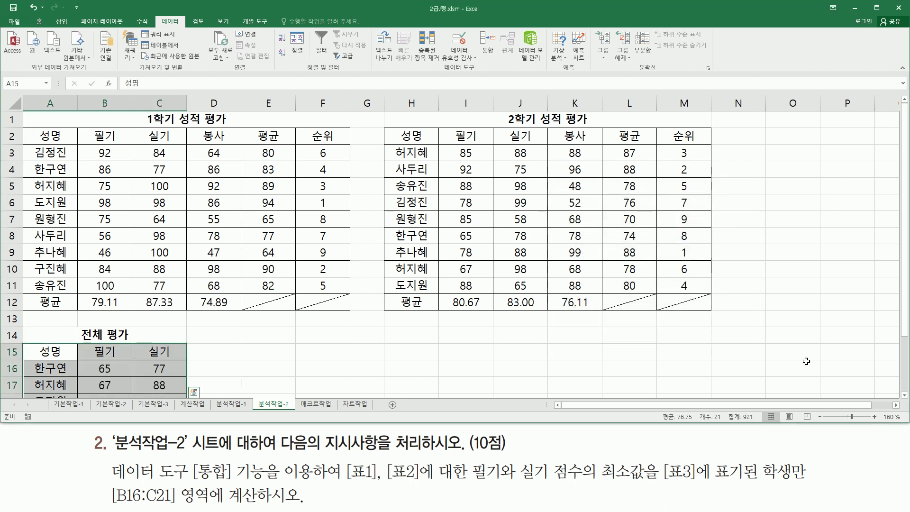
- Check the consolidated 필기 and 실기 values in 전체 평가 and review the source ranges of both semester tables
scroll(904, 395, down, 5)
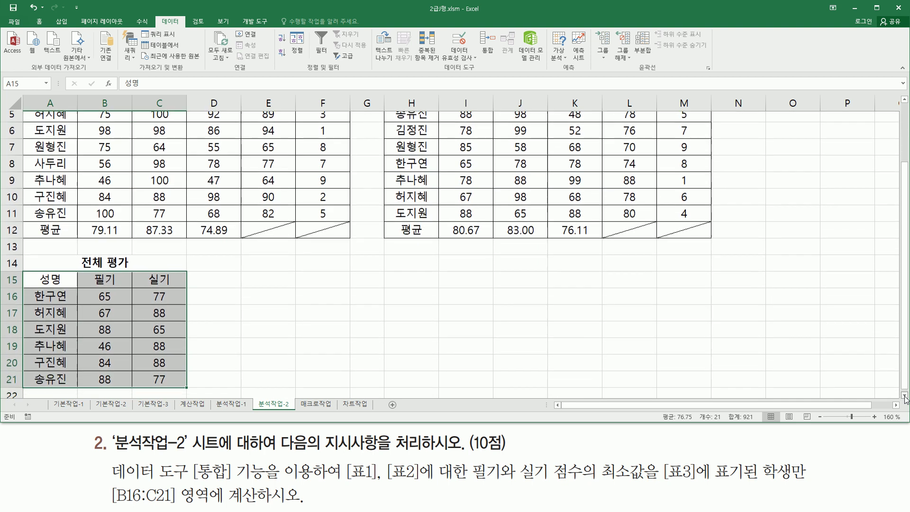
click(214, 304)
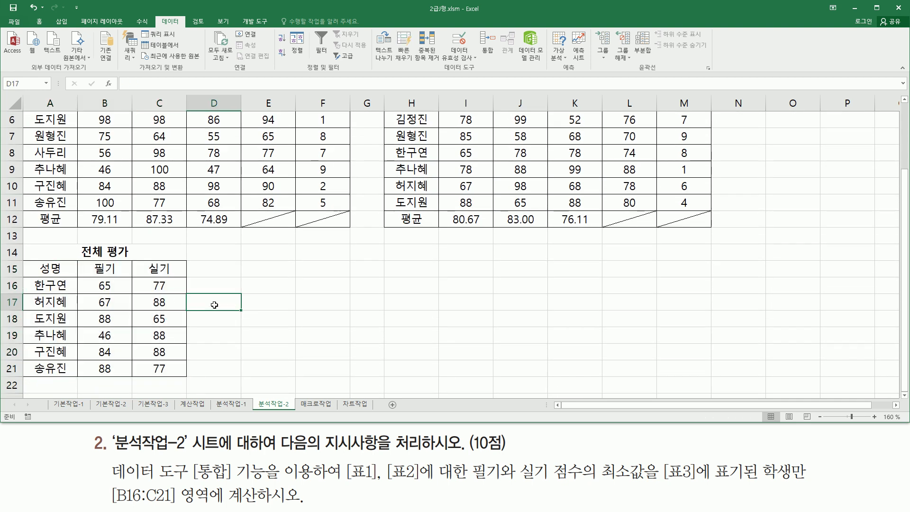
scroll(214, 304, up, 2)
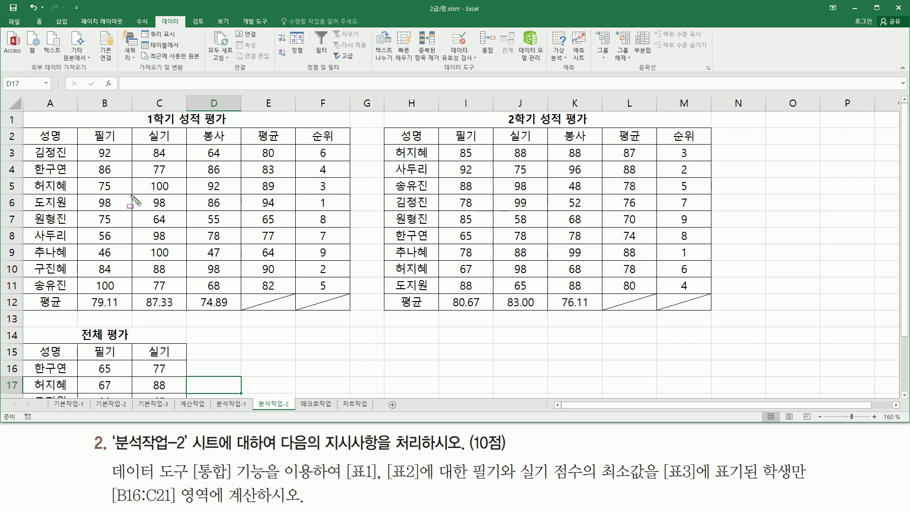
mouse_move(24, 129)
mouse_down()
mouse_move(126, 264)
mouse_move(348, 311)
mouse_move(349, 290)
mouse_up()
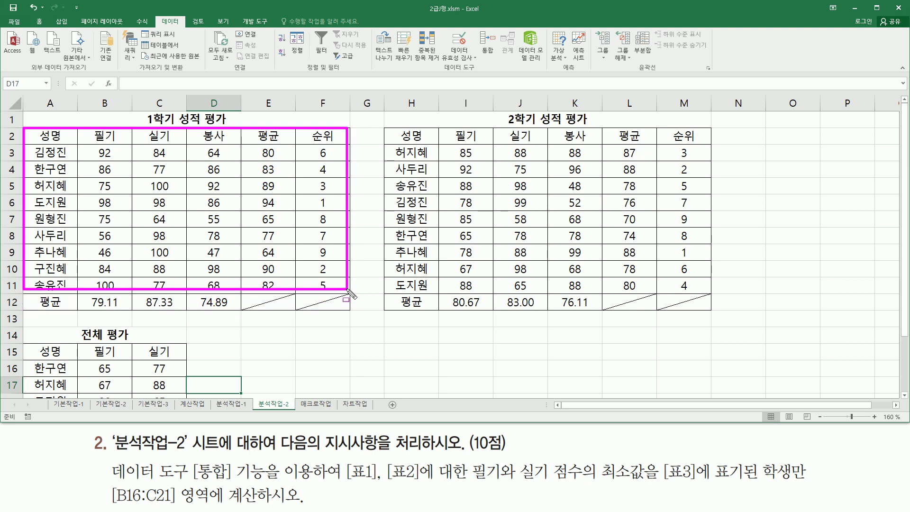
mouse_move(389, 129)
mouse_down()
mouse_move(614, 258)
mouse_move(704, 292)
mouse_up()
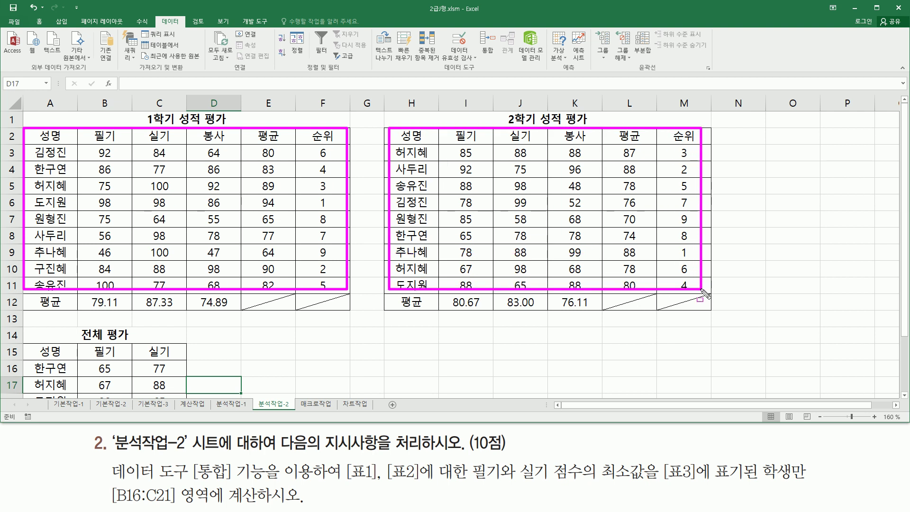
key(Escape)
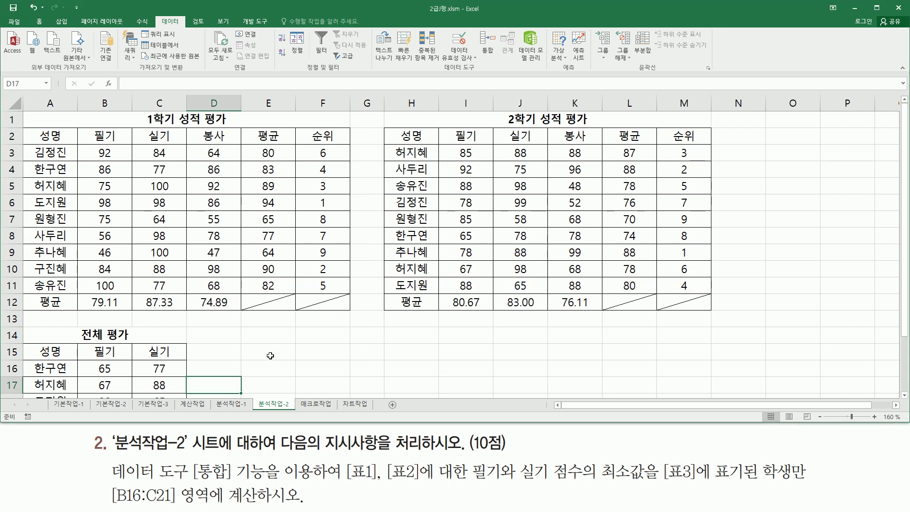